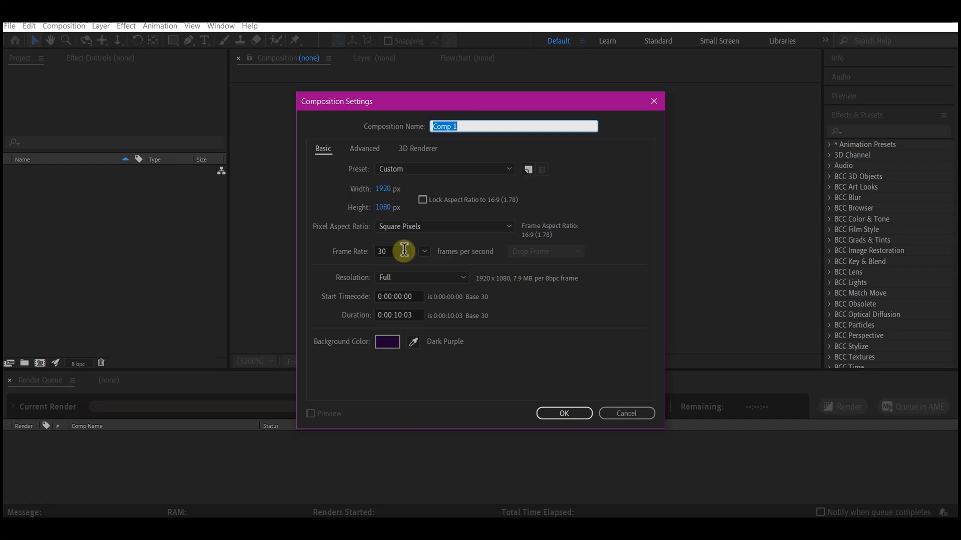
Create a 1920 x 1080, 30 fps composition named Liquid Logo with a duration of 0:00:06:03
click(401, 316)
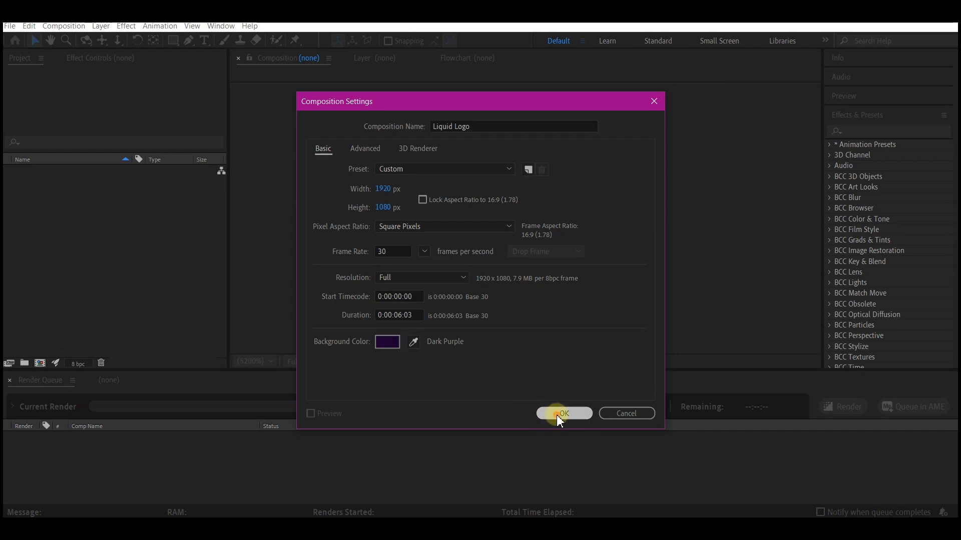
click(556, 414)
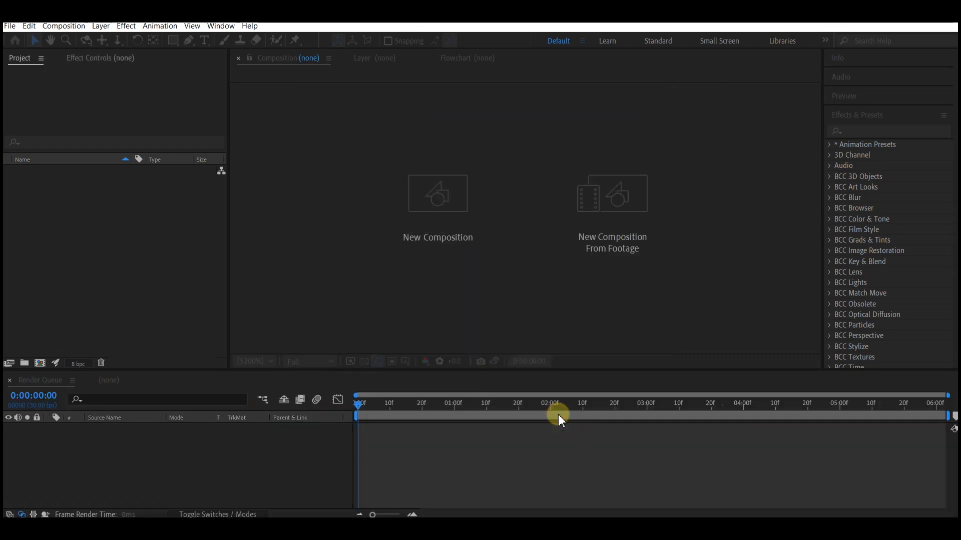
Draw a large purple circle with the Ellipse tool from the composition's centre, spanning about the full frame height
click(173, 40)
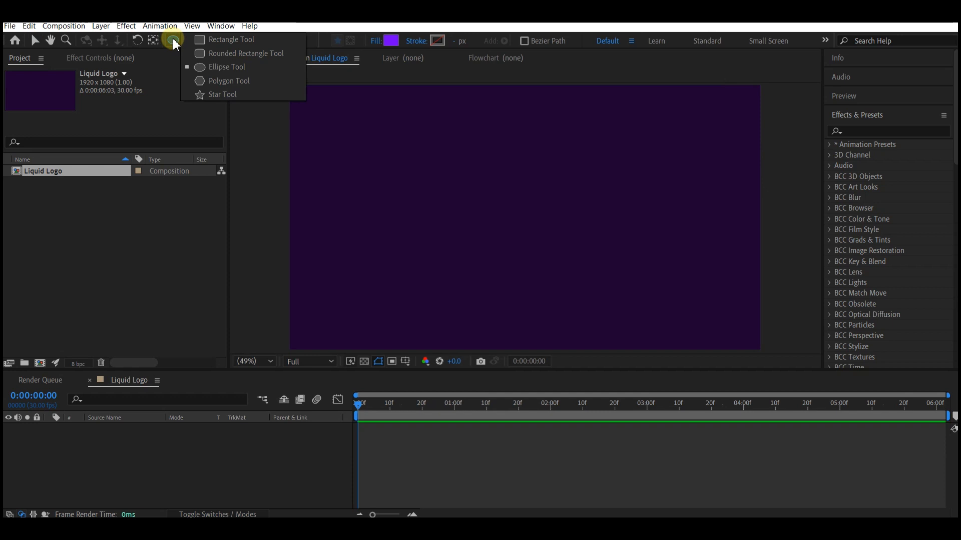
click(218, 68)
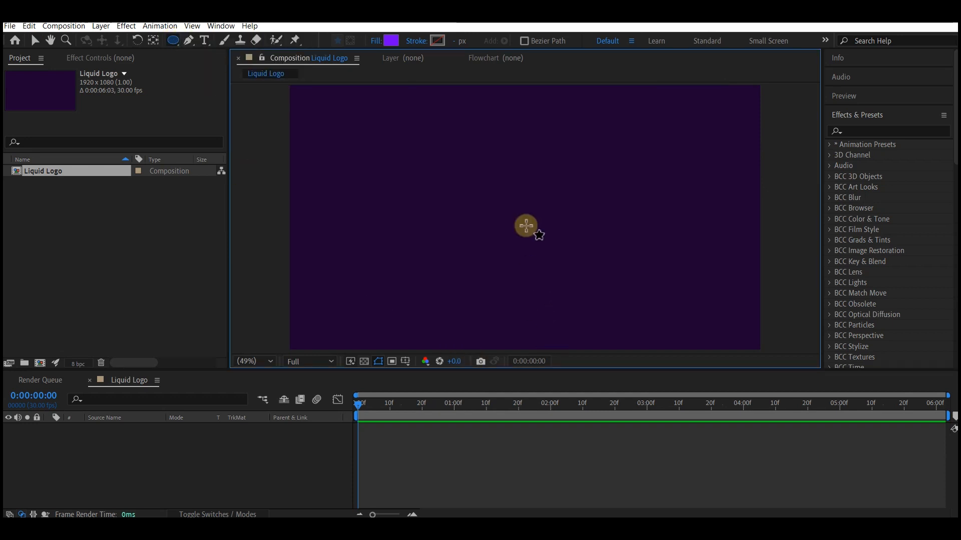
mouse_move(525, 224)
mouse_down()
mouse_move(594, 300)
mouse_move(669, 351)
mouse_move(649, 349)
mouse_up()
key(v)
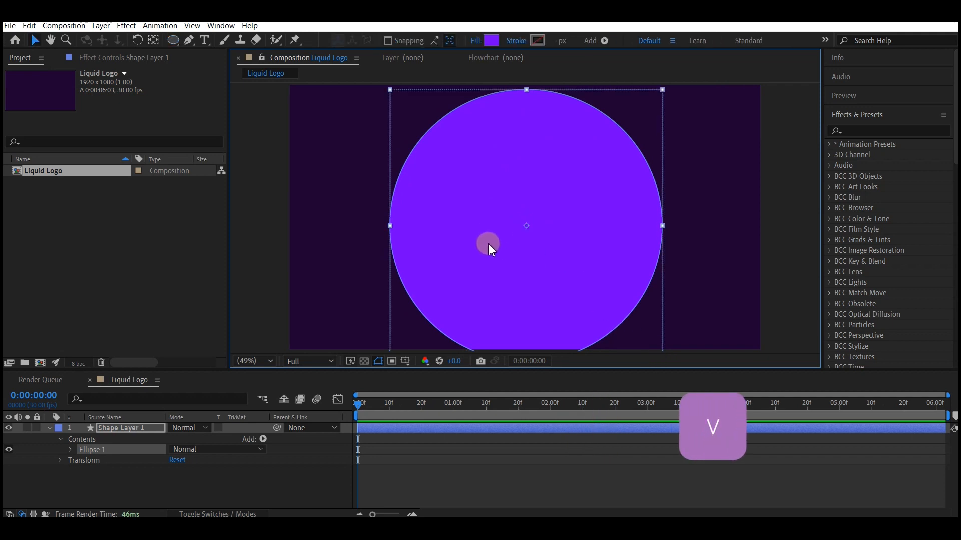
Align the circle's shape layer horizontally and vertically to the centre of the composition
click(149, 429)
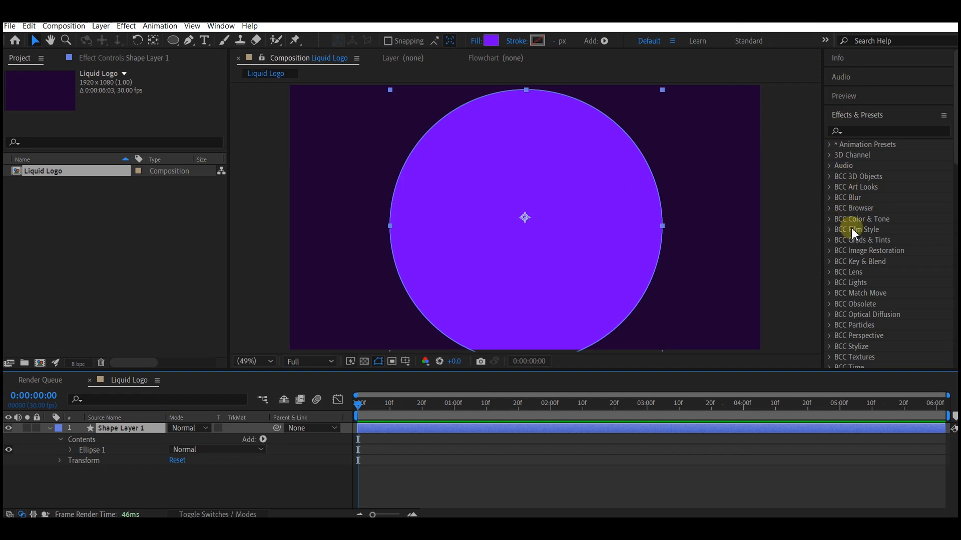
click(858, 115)
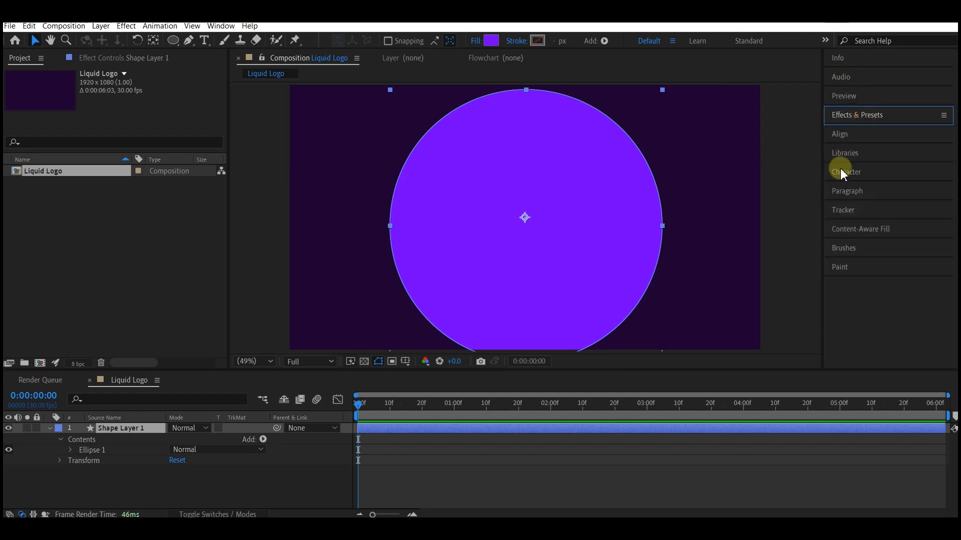
click(847, 133)
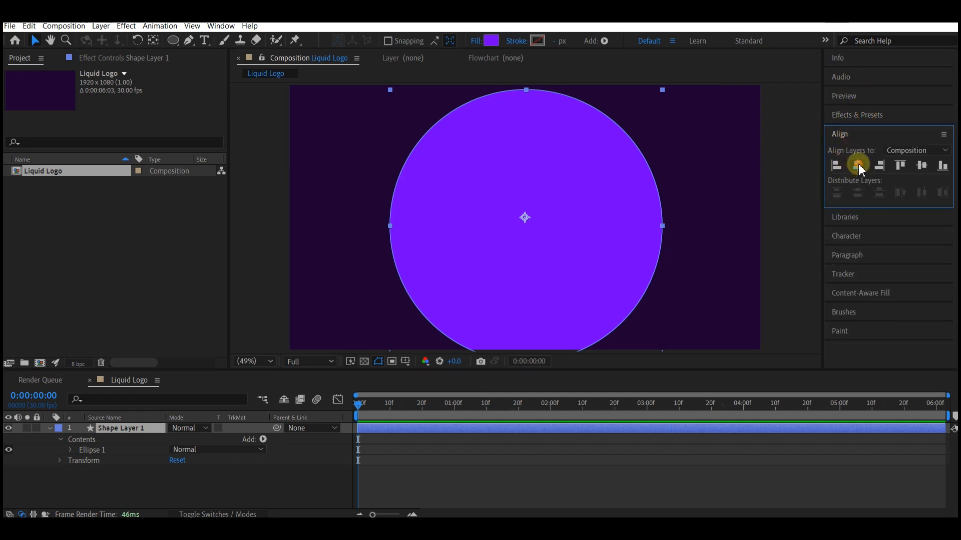
click(858, 165)
key(y)
click(921, 165)
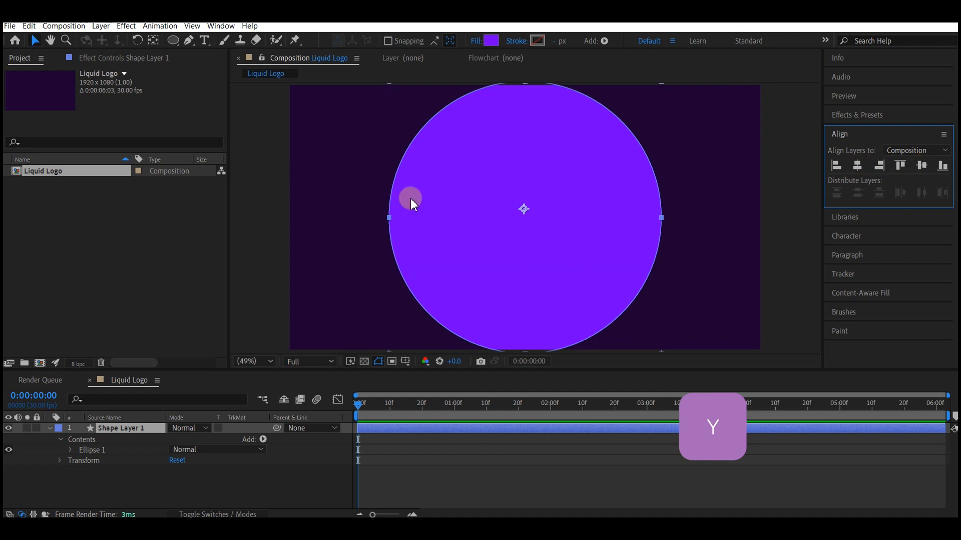
Move the circle layer's anchor point from its middle to the circle's upper-right edge
key(y)
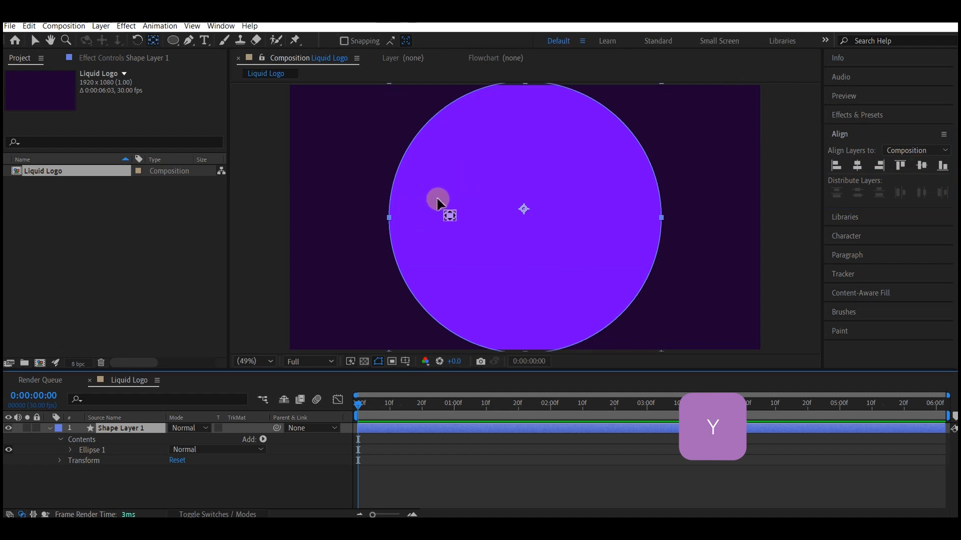
click(524, 210)
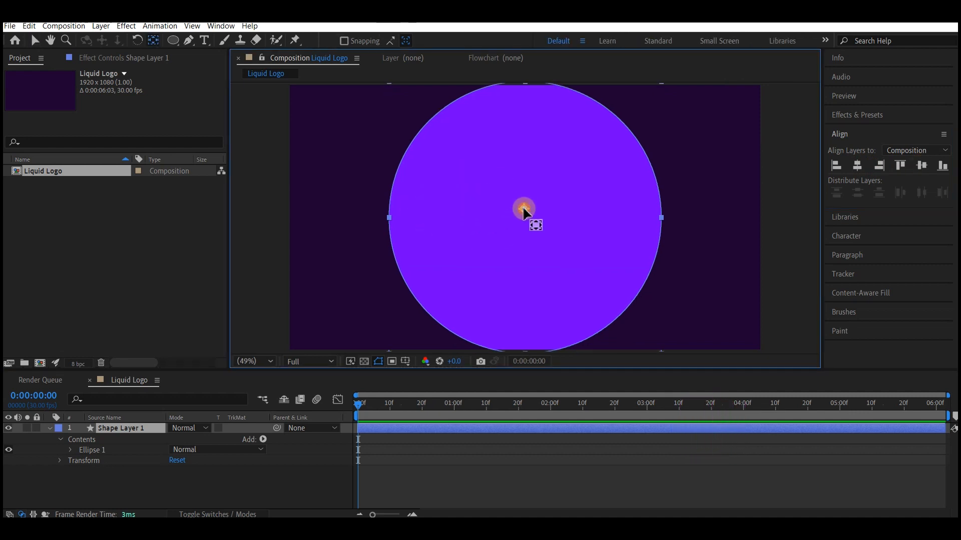
drag(524, 209, 636, 134)
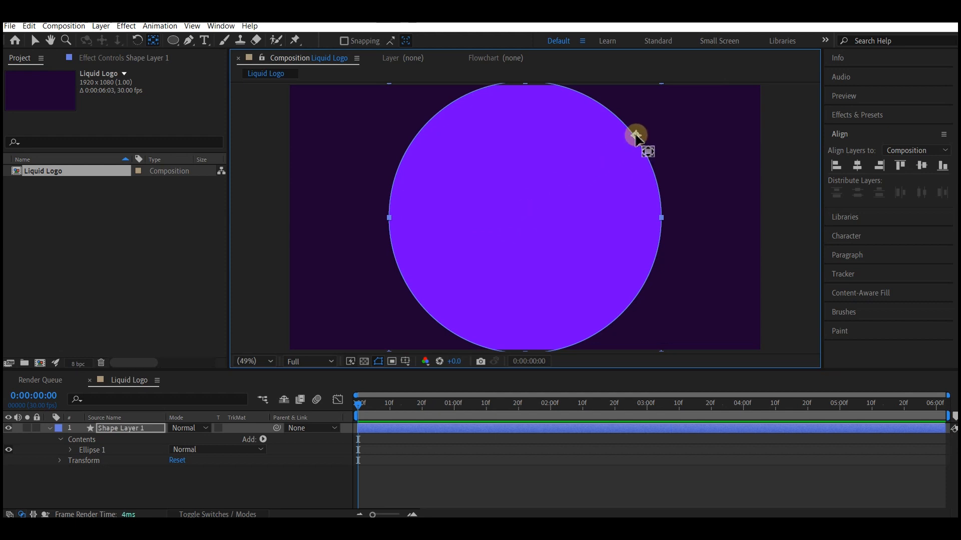
key(v)
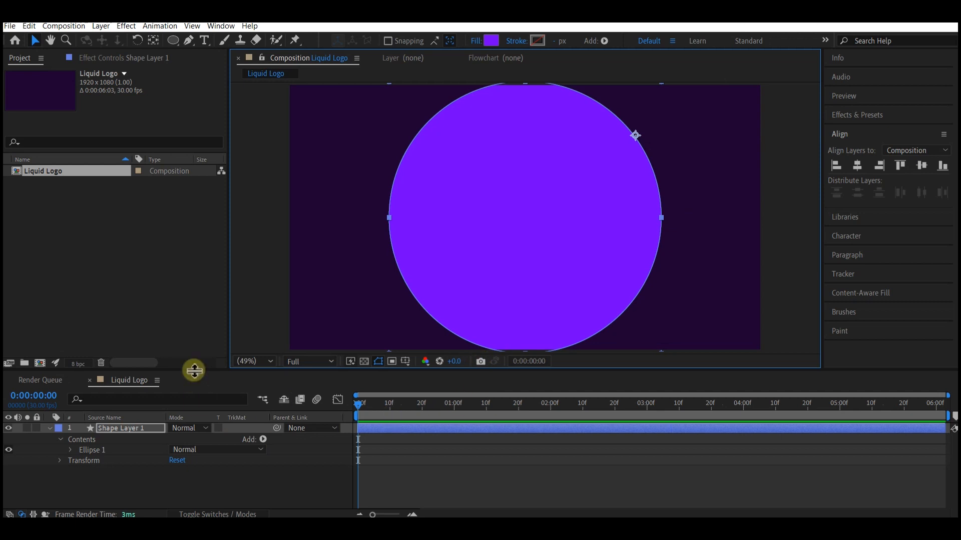
Animate the circle layer's Scale from 0% at 0:00:00:00 to 100% at 0:00:03:00
click(124, 430)
key(s)
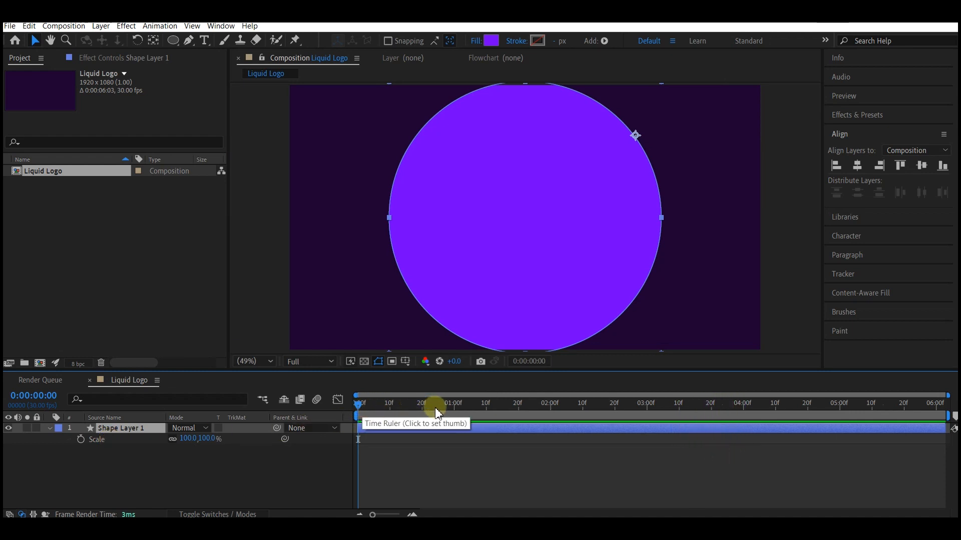
click(647, 402)
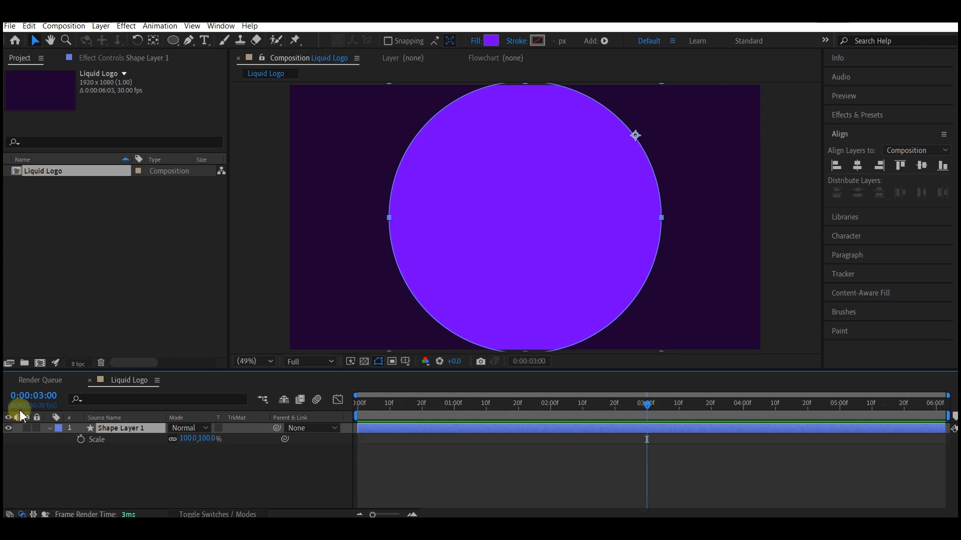
click(81, 440)
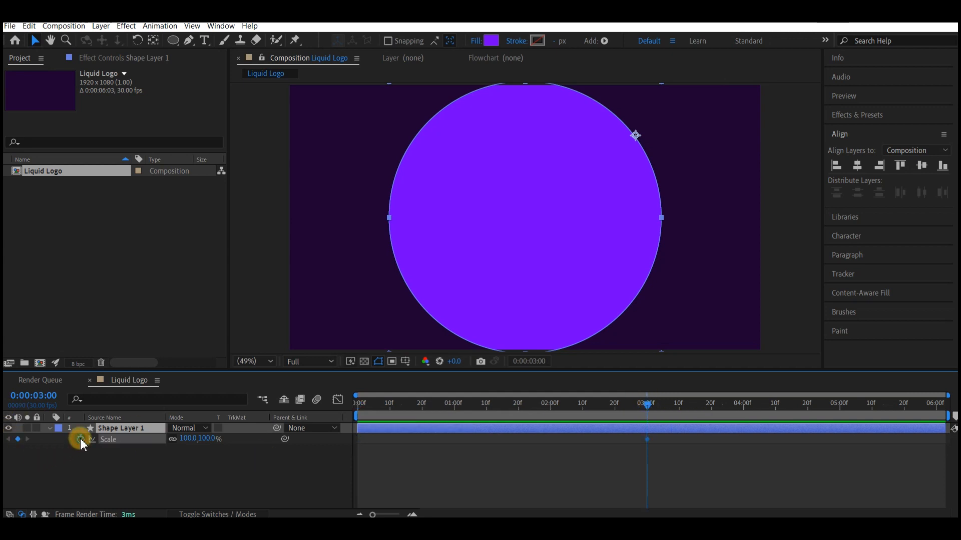
drag(366, 404, 354, 408)
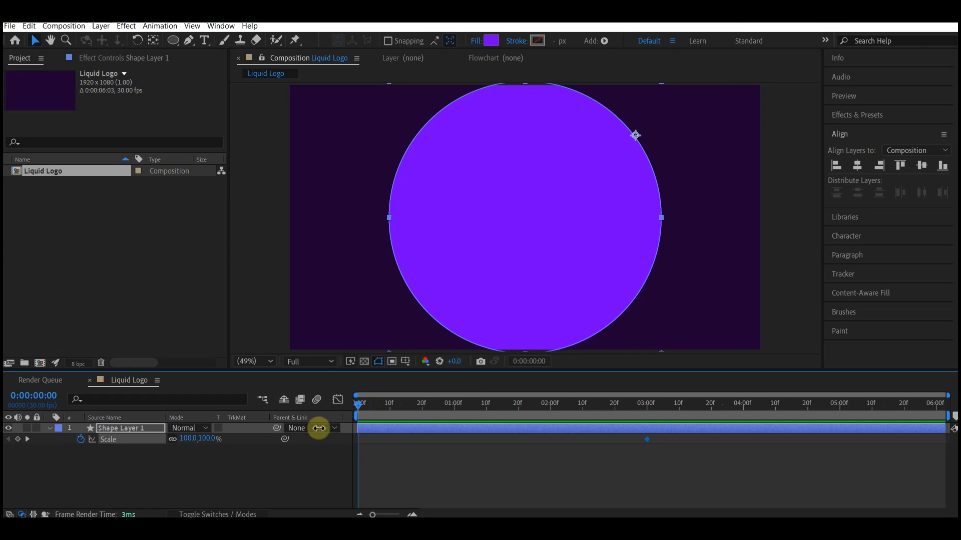
click(188, 439)
text(0)
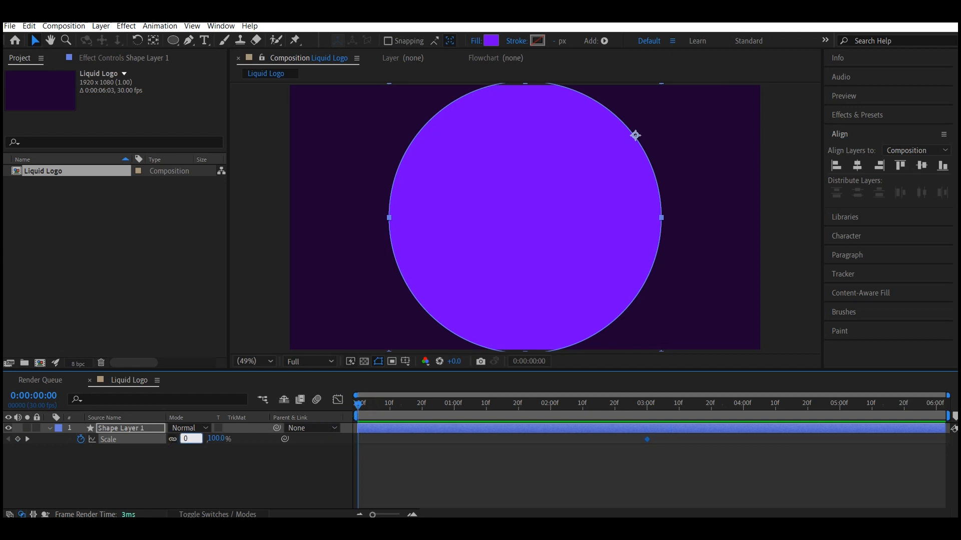
key(Return)
Apply Easy Ease to both Scale keyframes of the circle layer
drag(684, 439, 340, 445)
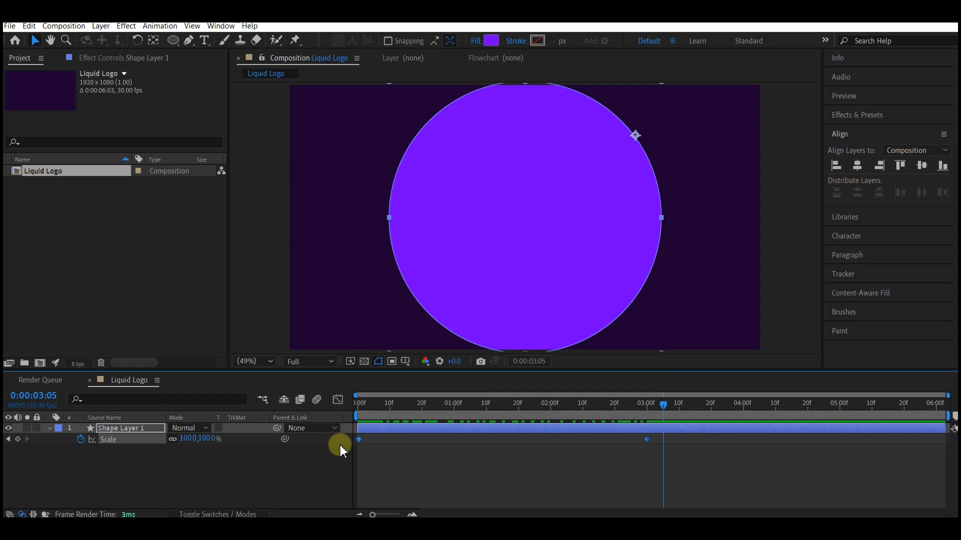
right_click(645, 440)
mouse_move(674, 432)
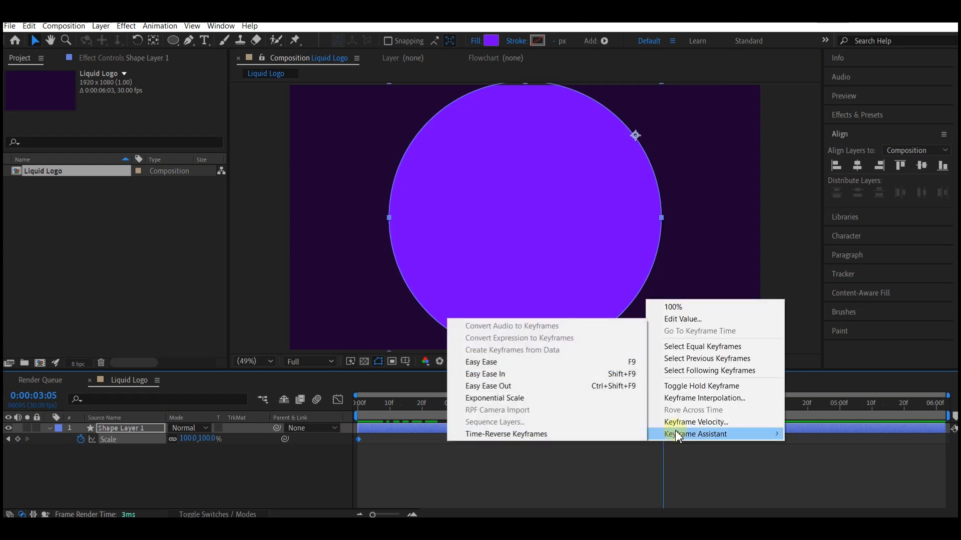
click(478, 359)
click(631, 454)
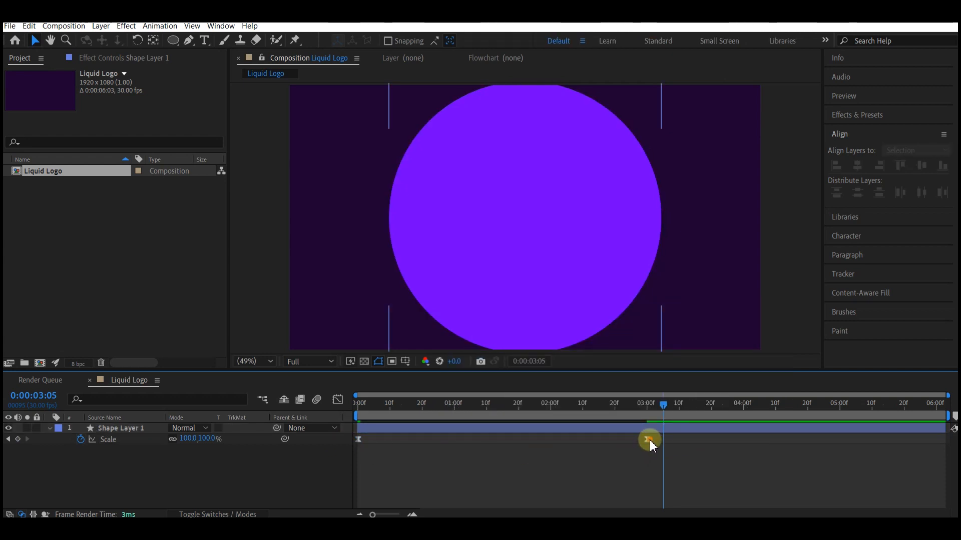
Extend the incoming ease of the 3-second Scale keyframe towards the start in the Graph Editor's speed curve
click(647, 440)
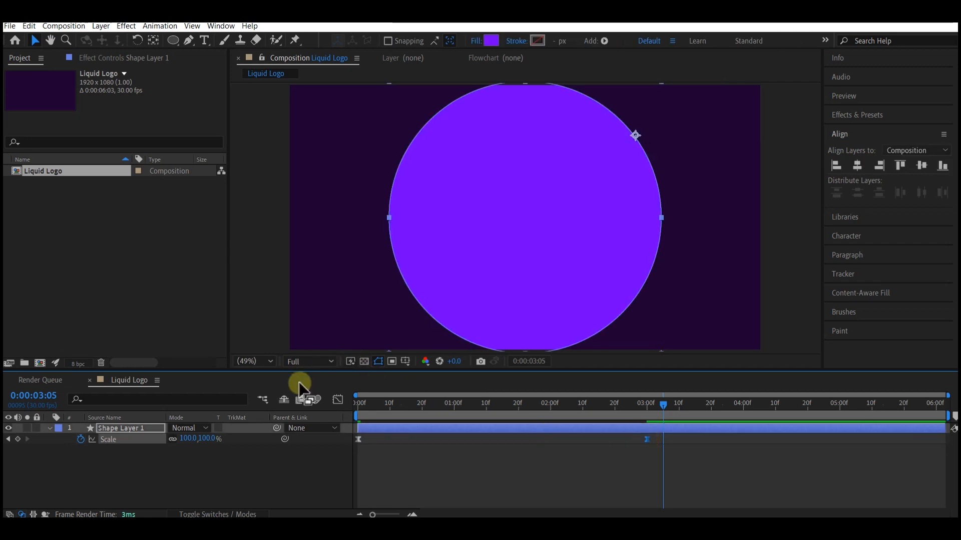
click(337, 400)
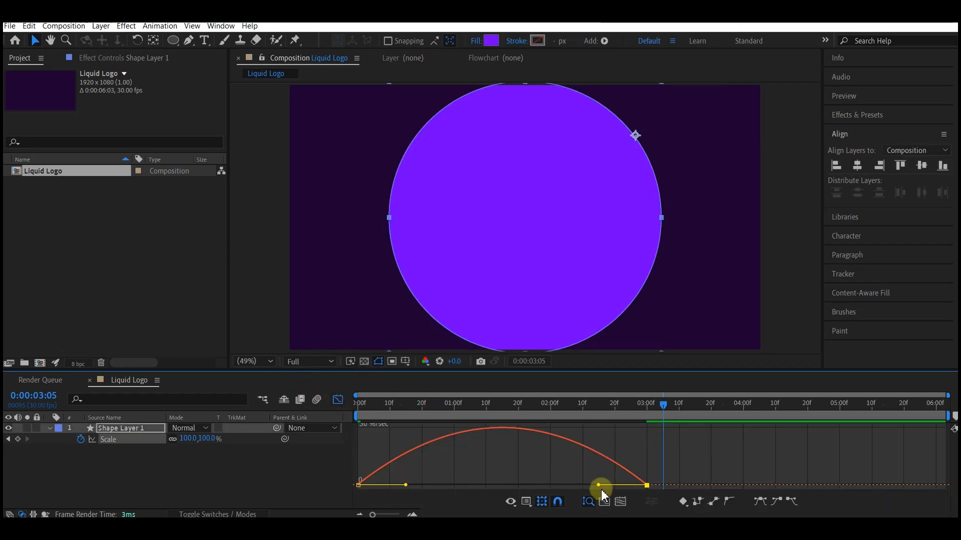
click(599, 487)
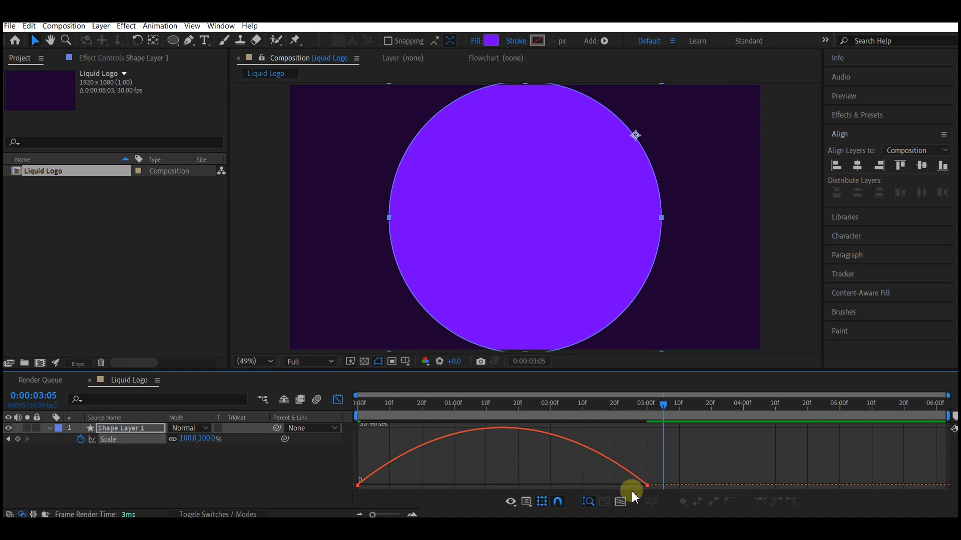
drag(682, 474, 530, 484)
click(338, 401)
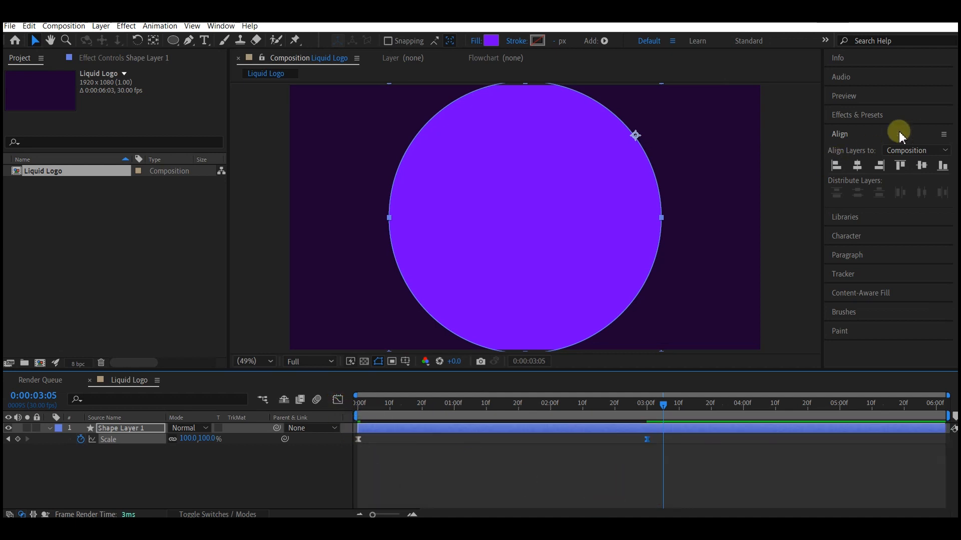
Find the Turbulent Displace effect by searching for "turbu" and apply it to Shape Layer 1
click(877, 115)
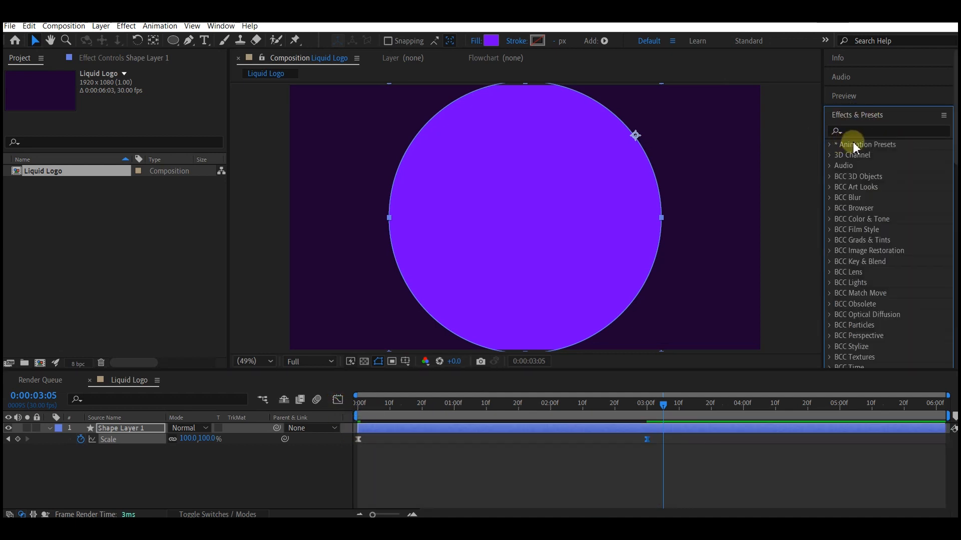
click(862, 131)
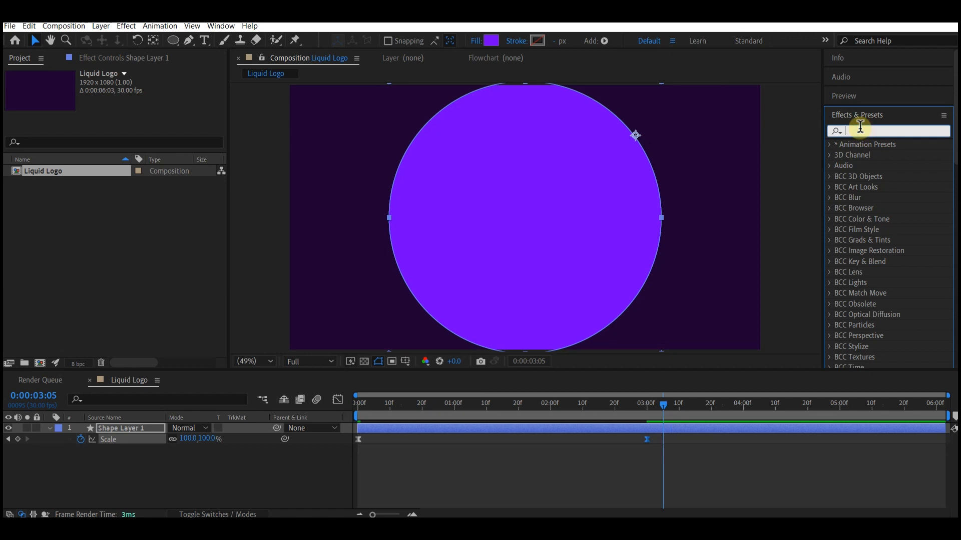
text(turbu)
drag(885, 176, 139, 433)
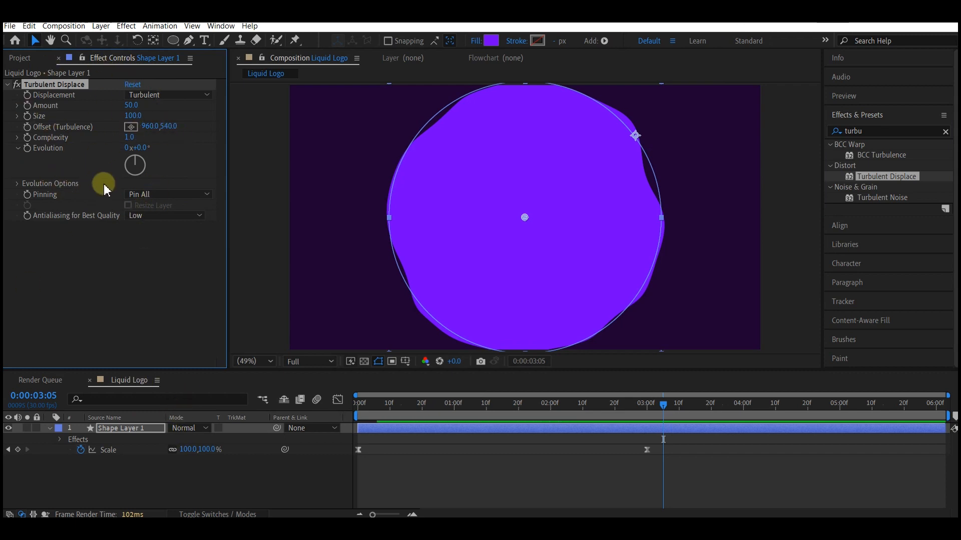
Set Turbulent Displace's Amount to 200, Size to 50 and Complexity to 2
click(128, 104)
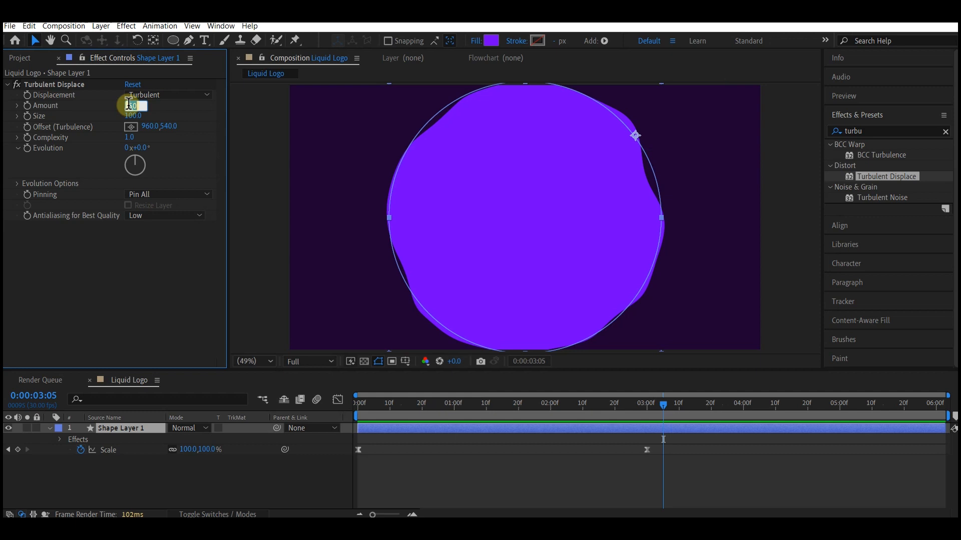
text(200)
key(Return)
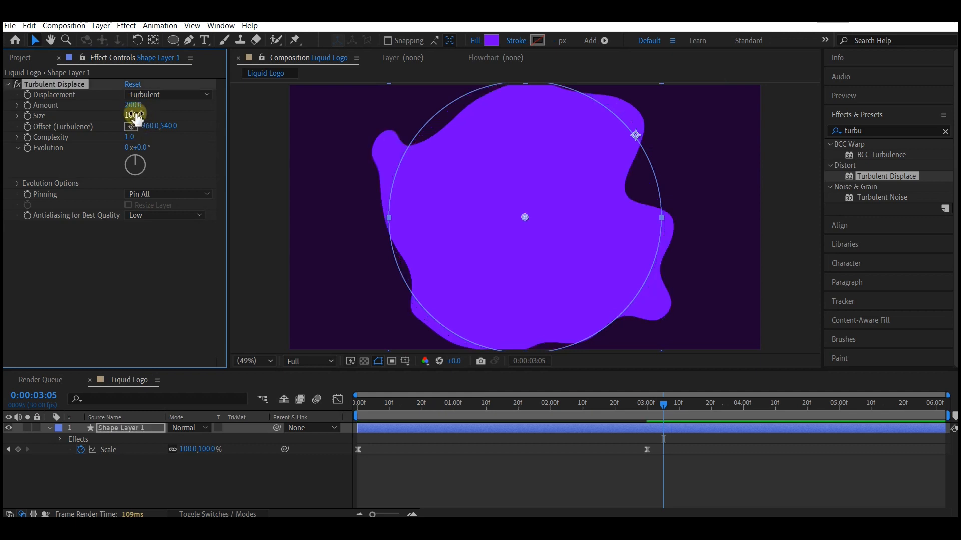
click(133, 115)
text(50)
key(Return)
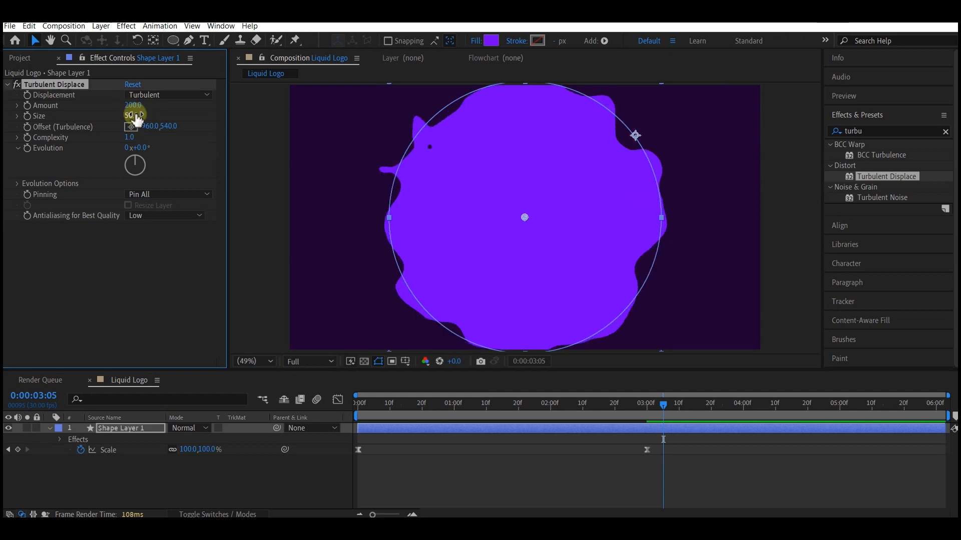
click(129, 140)
text(2)
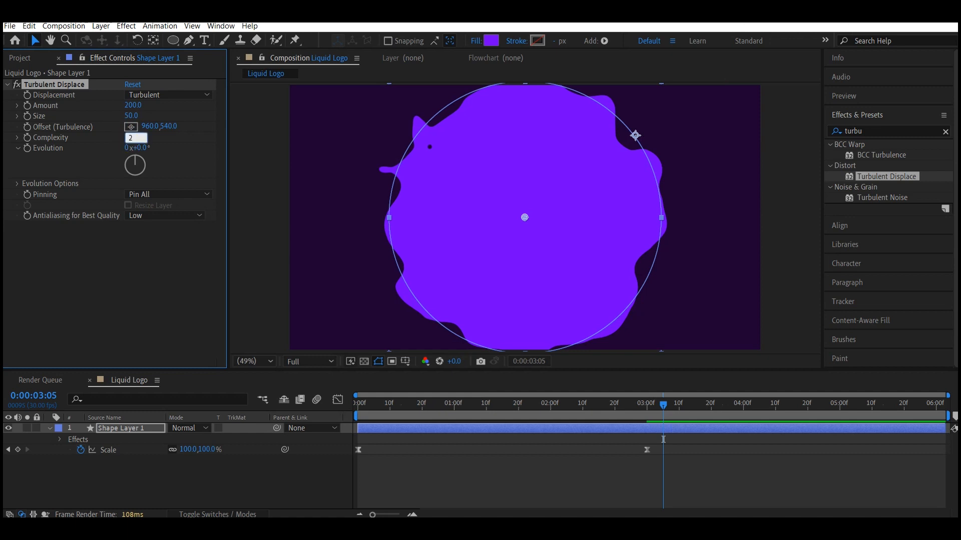
key(Return)
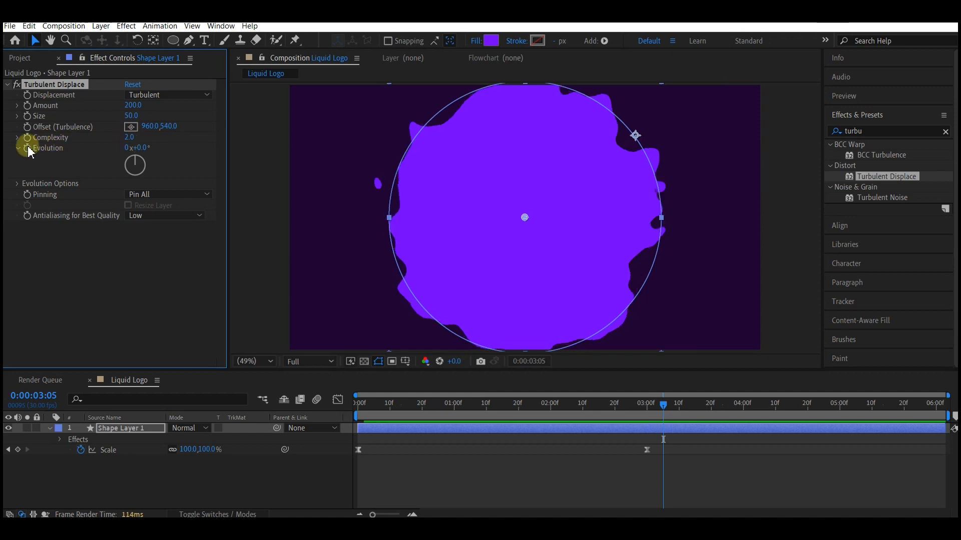
Add the expression time*200 to Turbulent Displace's Evolution on Shape Layer 1
key(alt)
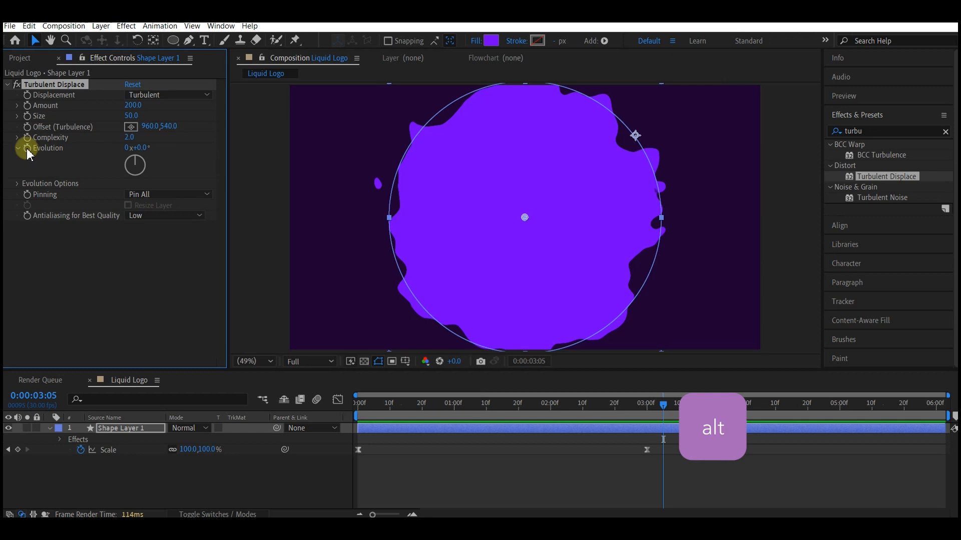
alt+click(27, 148)
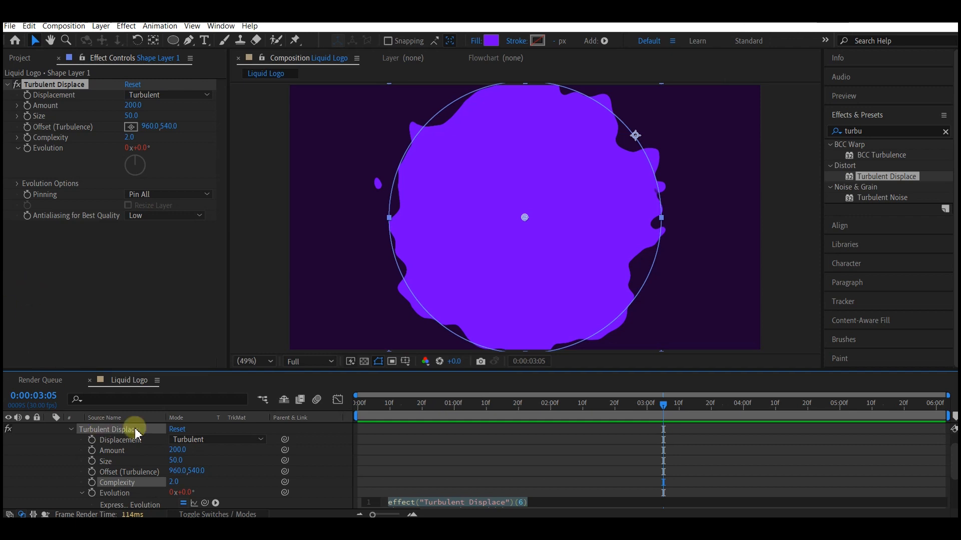
text(time*200)
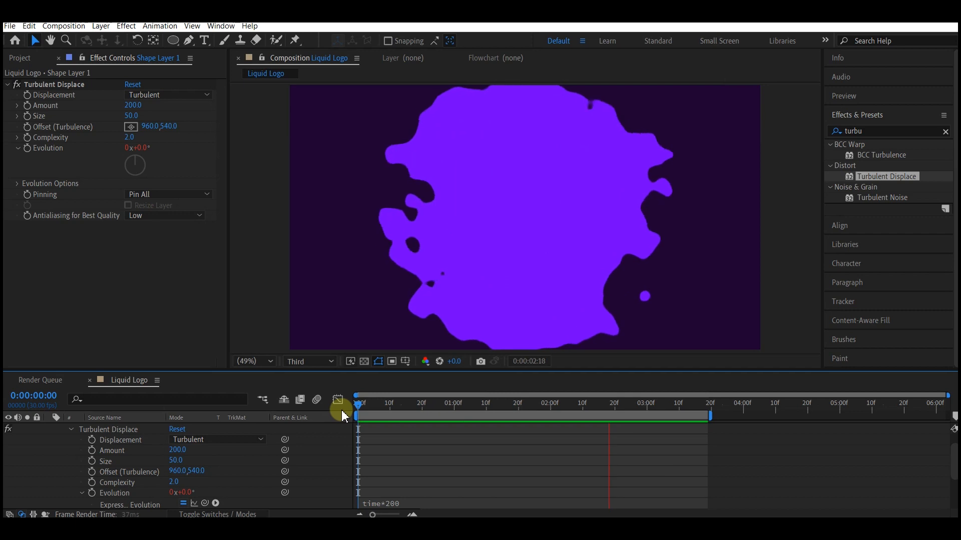
Duplicate Shape Layer 1 twice to get three stacked circle layers
click(120, 429)
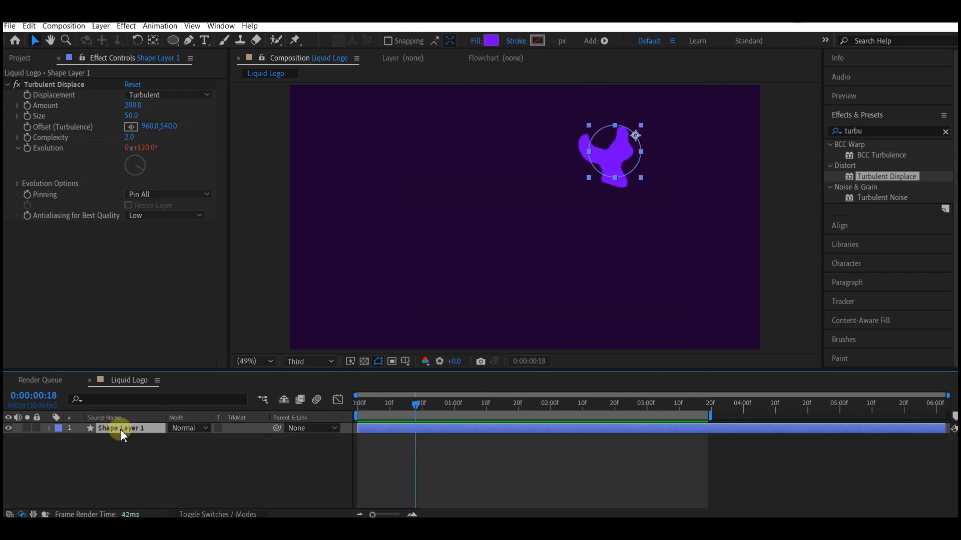
key(ctrl+d)
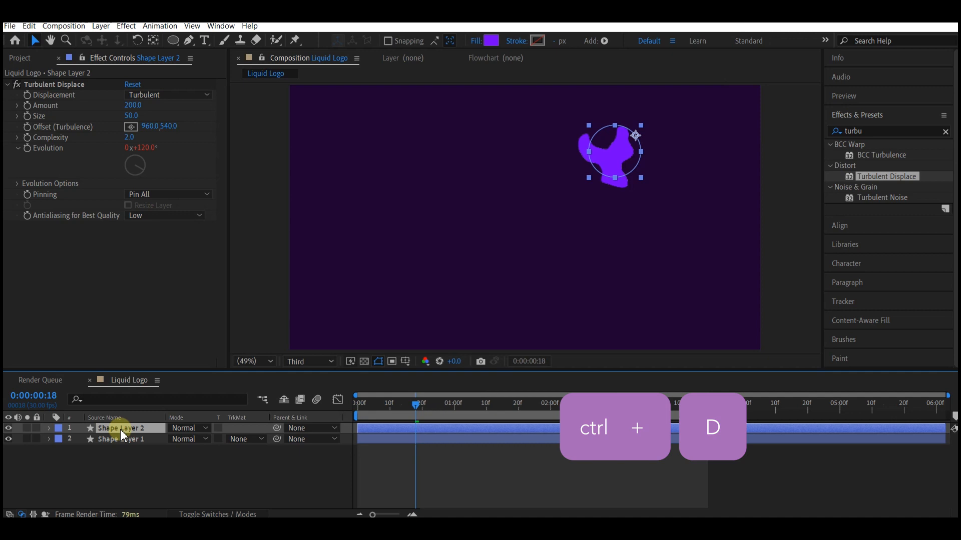
key(ctrl+d)
Go to 0:00:01:10 and change the fill of Shape Layer 1 to magenta
drag(418, 403, 488, 409)
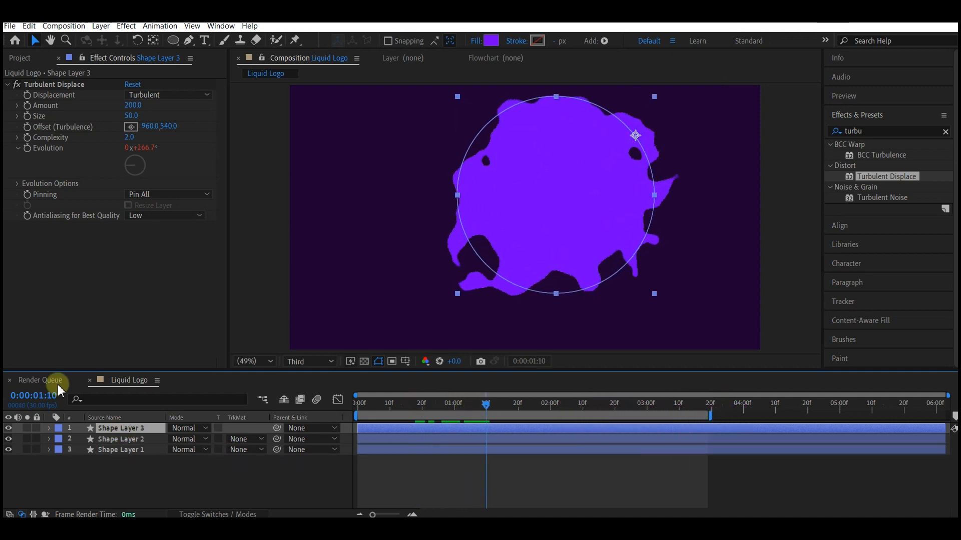
click(114, 453)
click(491, 41)
click(502, 284)
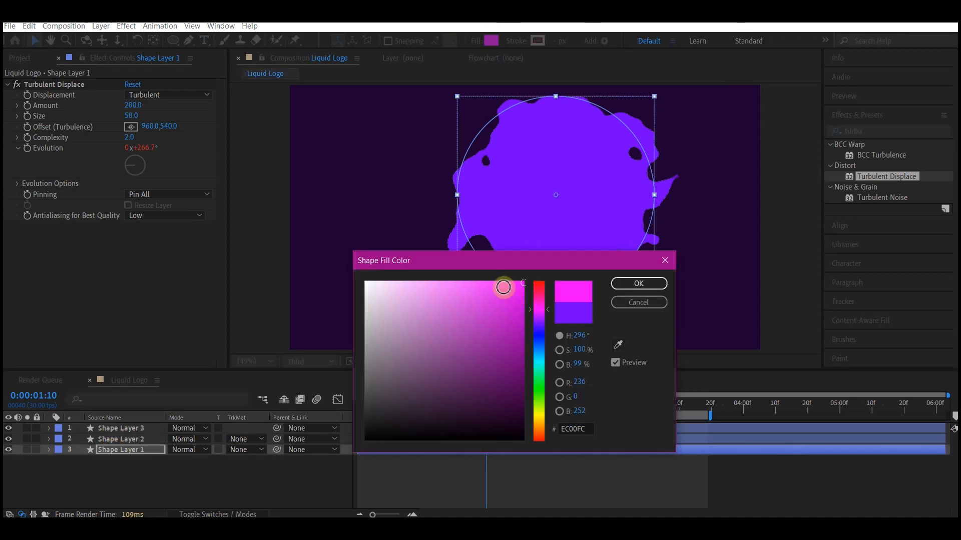
key(Return)
Change the fill of Shape Layer 2 to orange
click(48, 440)
click(490, 40)
click(535, 436)
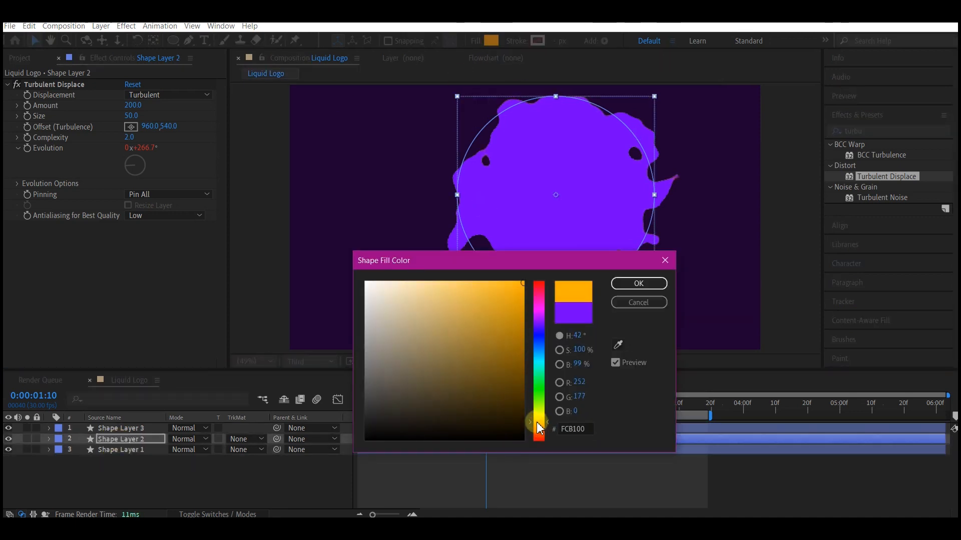
key(Return)
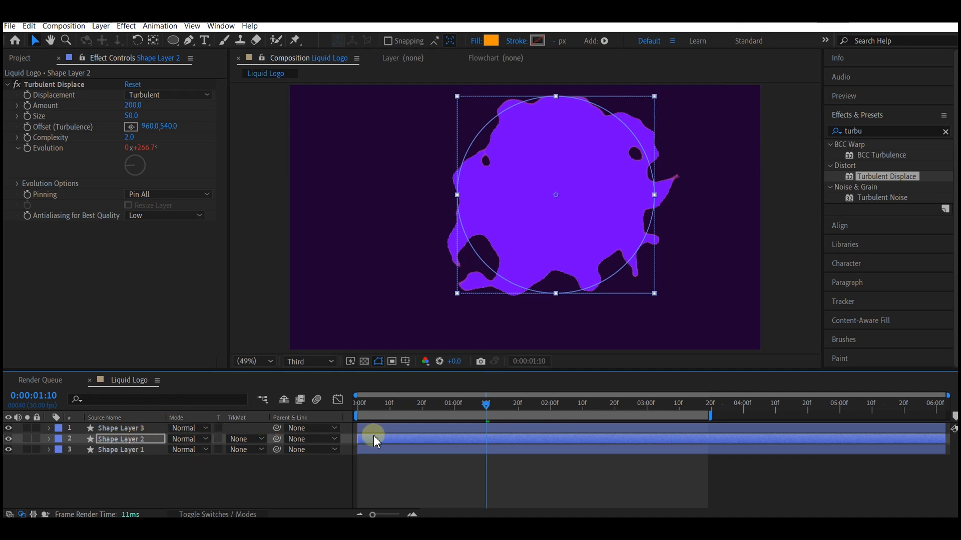
Stagger the layers in time so Shape Layer 2 starts at about frame 4 and Shape Layer 3 at about frame 10
drag(374, 436, 421, 425)
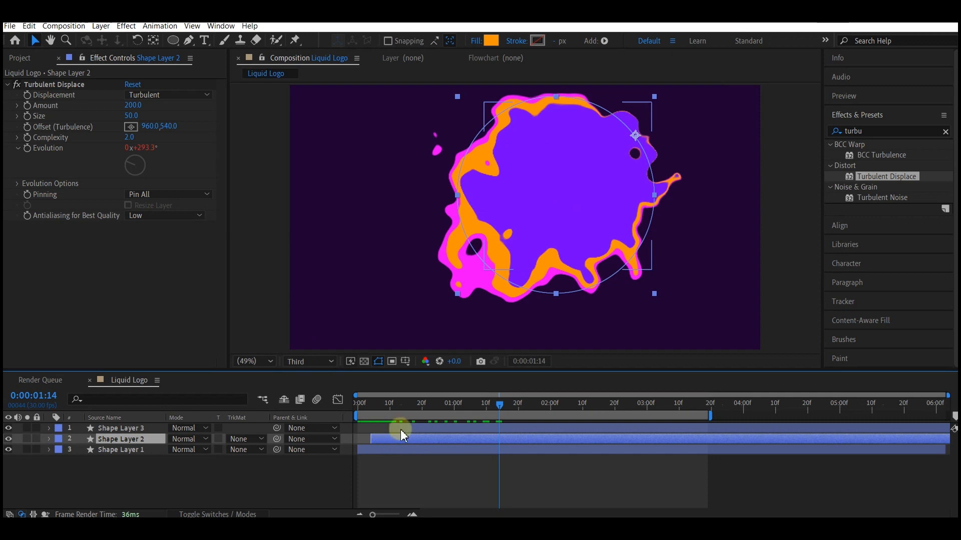
click(406, 428)
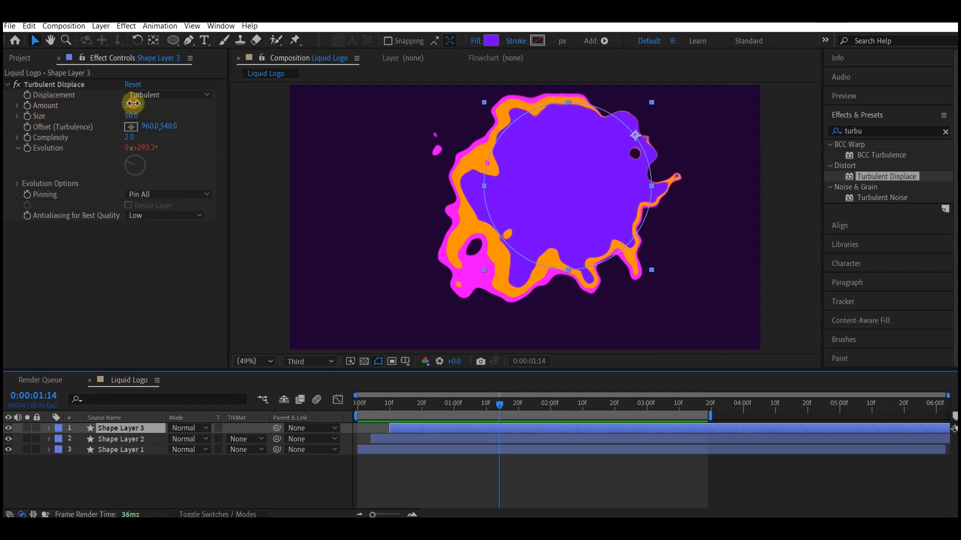
Set Turbulent Displace's Amount to 100 and Size to 60 on Shape Layer 2, and Amount to 150 and Complexity to 1.5 on Shape Layer 3
key(ctrl+Down)
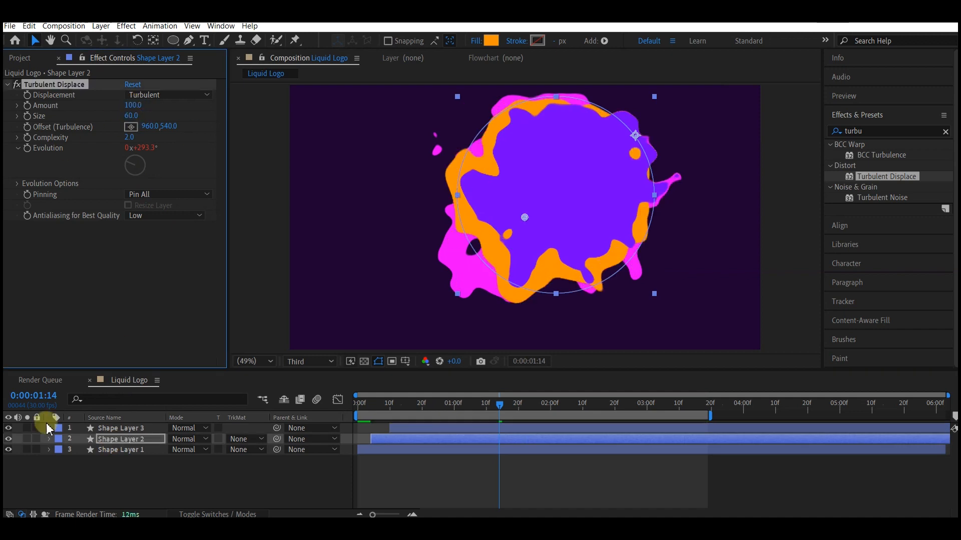
click(44, 429)
click(129, 137)
text(1.5)
key(Return)
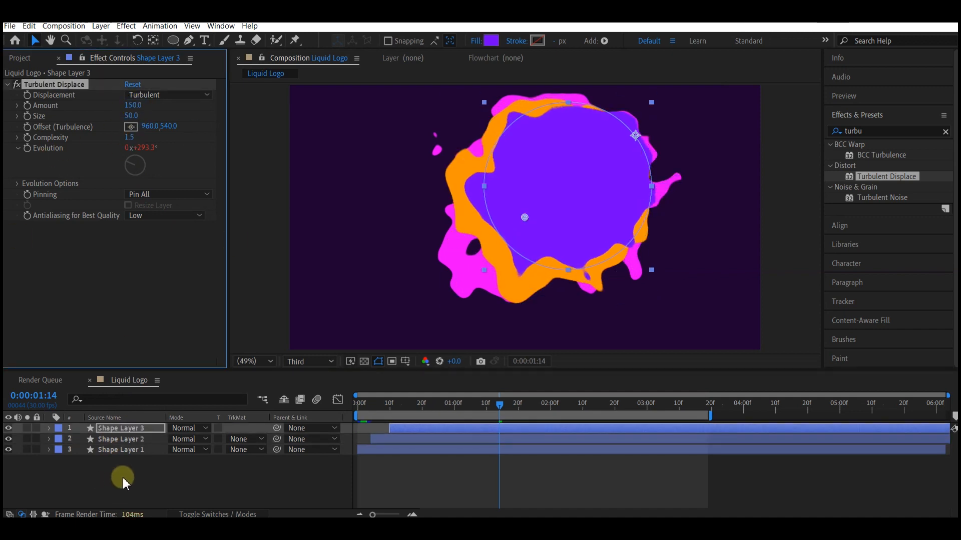
Pre-compose the three shape layers into a new composition named "flow"
drag(122, 477, 134, 430)
right_click(466, 440)
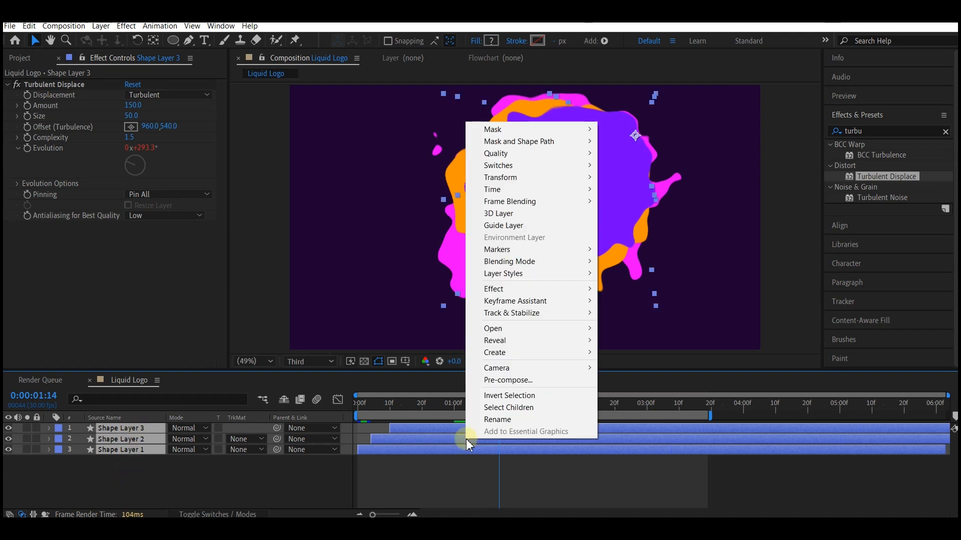
click(516, 381)
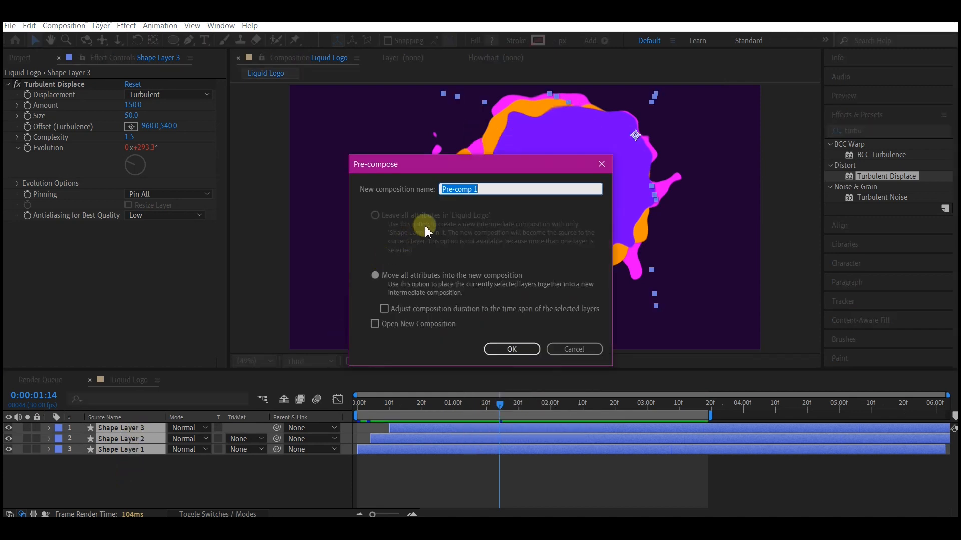
text(flow)
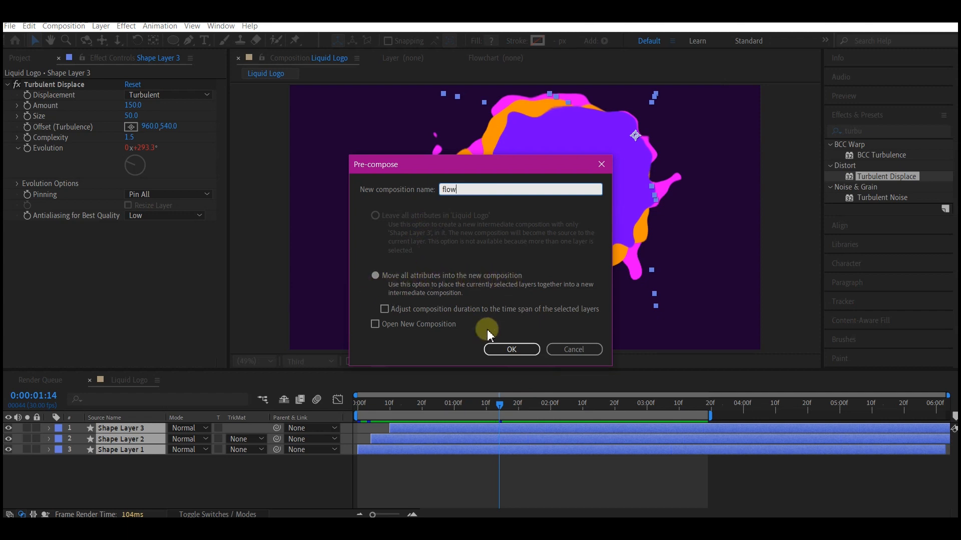
click(511, 349)
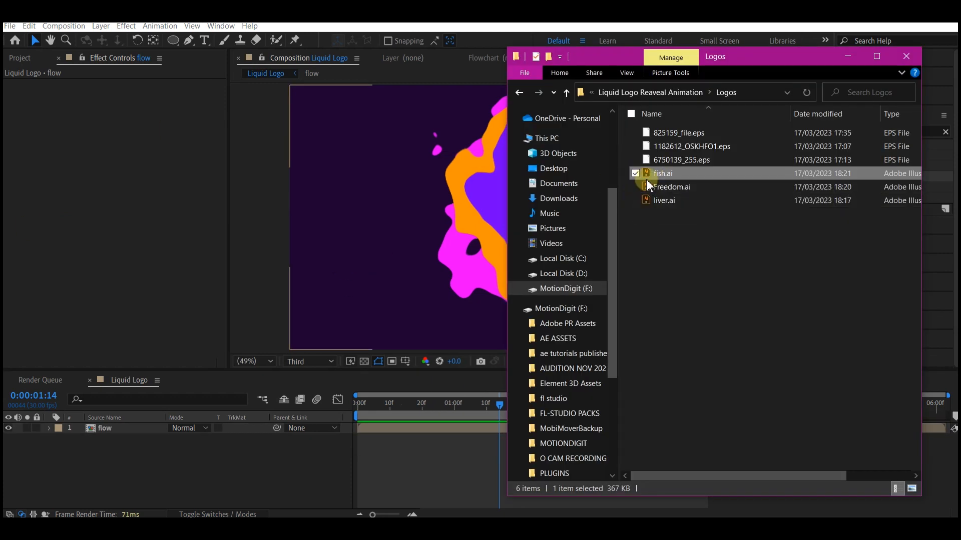
Import fish.ai from the Logos folder as merged-layer footage above the flow layer and scale it to 180%
drag(653, 175, 131, 464)
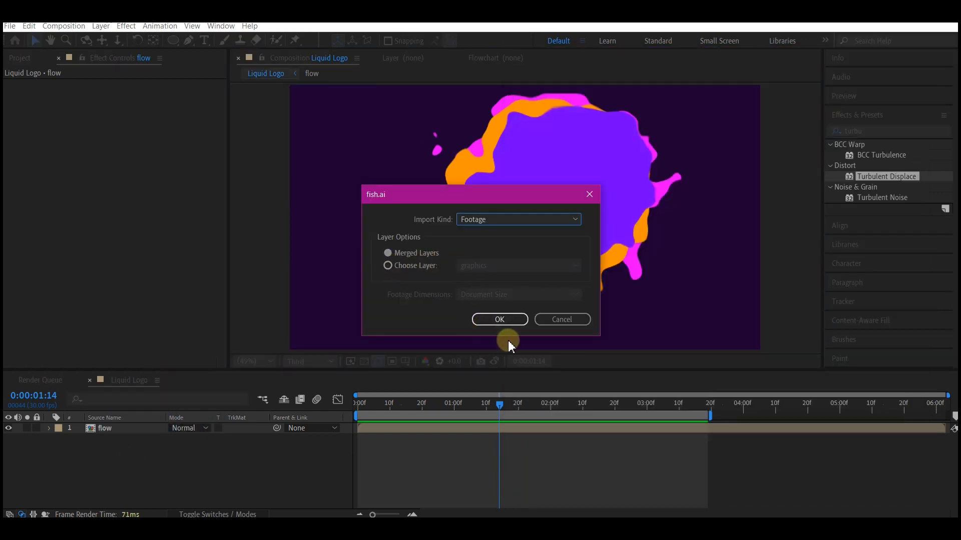
click(501, 319)
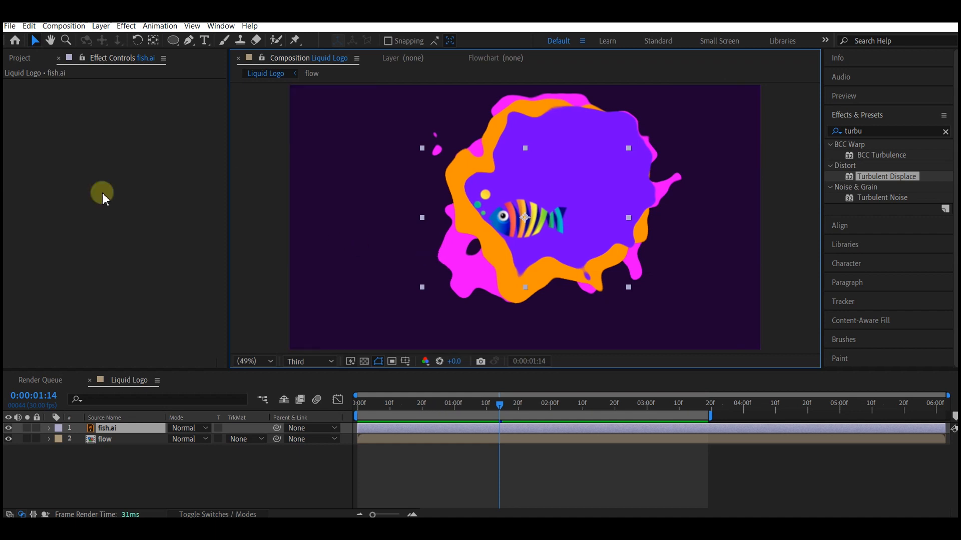
key(s)
click(95, 428)
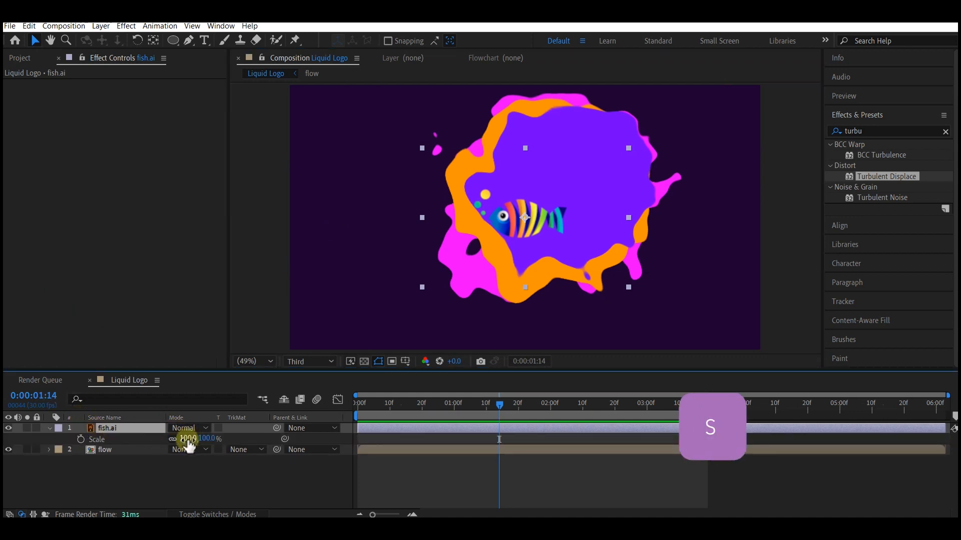
drag(187, 441, 209, 441)
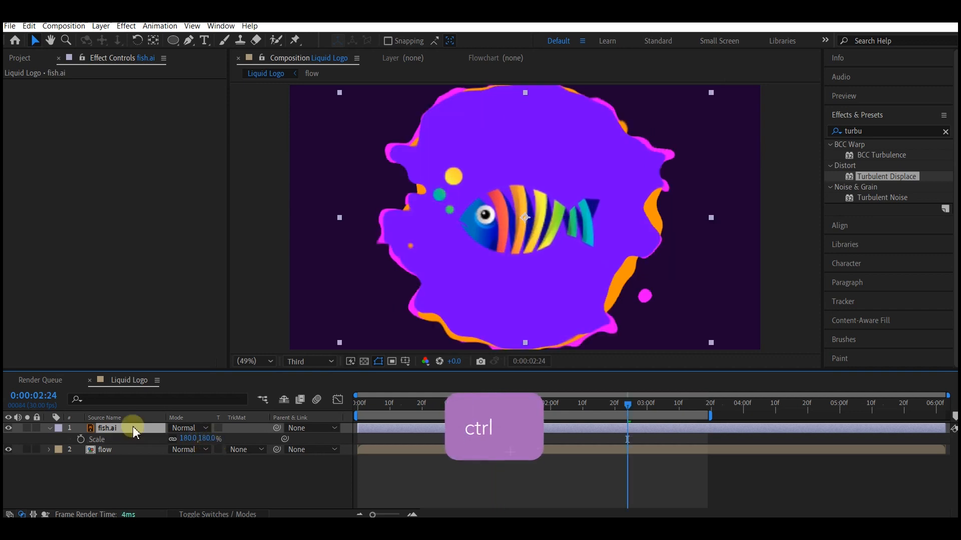
Pre-compose the fish.ai layer as "logoHolder", moving all attributes into the new composition
key(ctrl+shift+c)
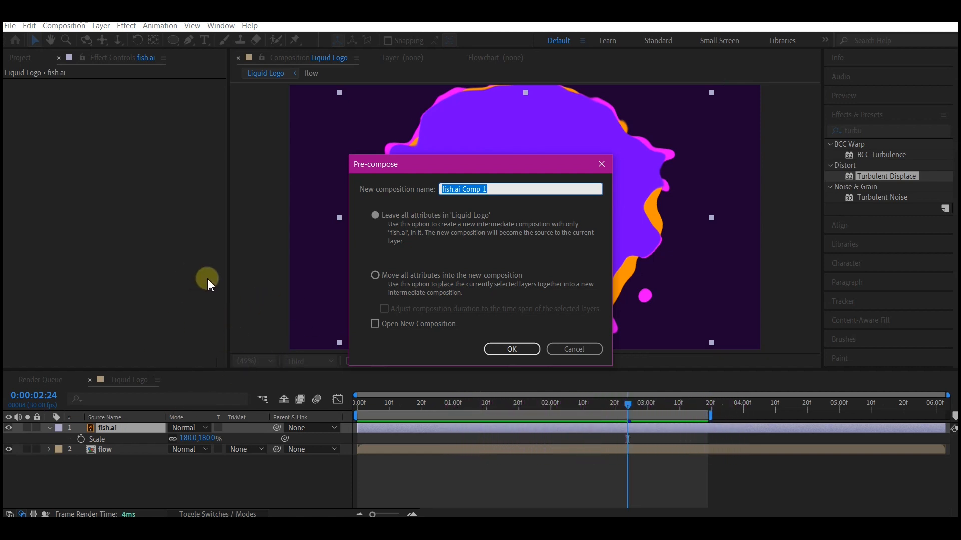
text(logoHolder)
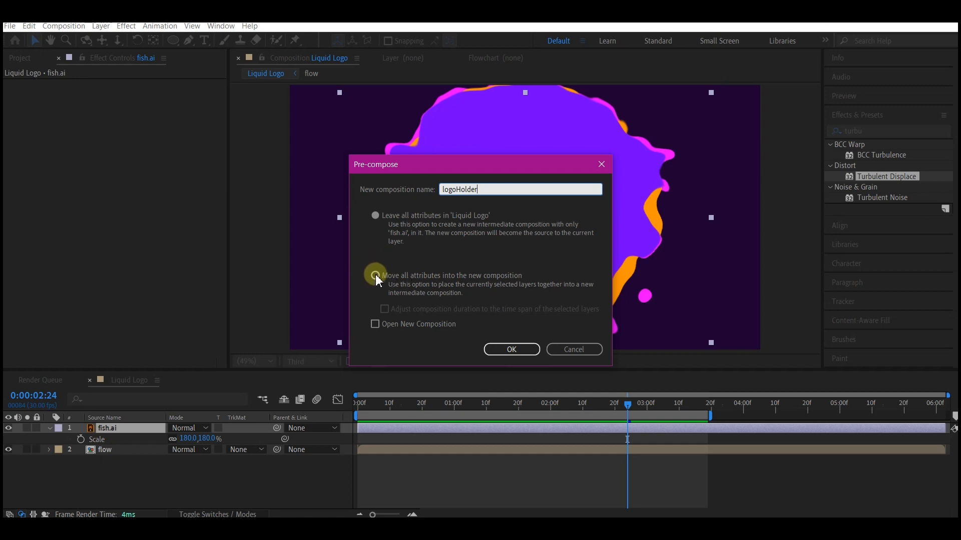
click(376, 276)
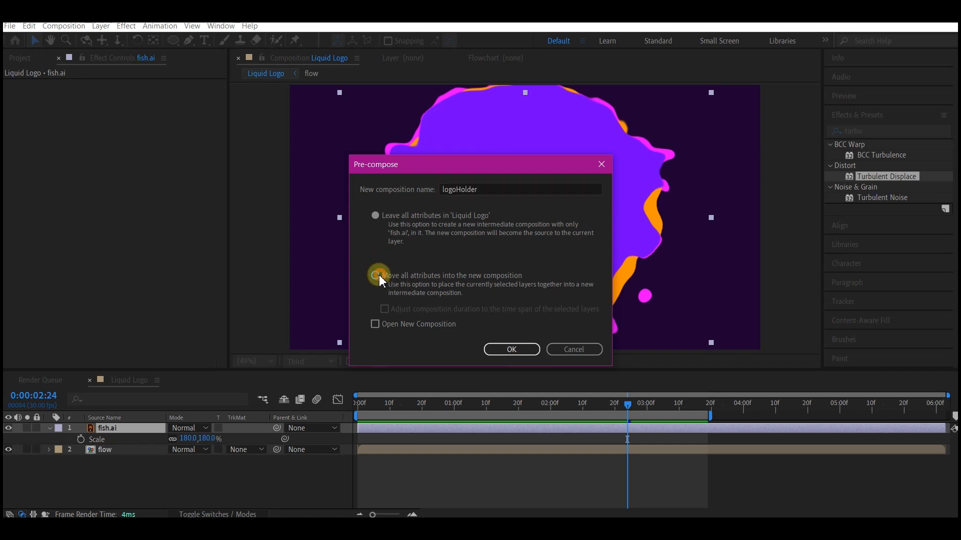
click(513, 348)
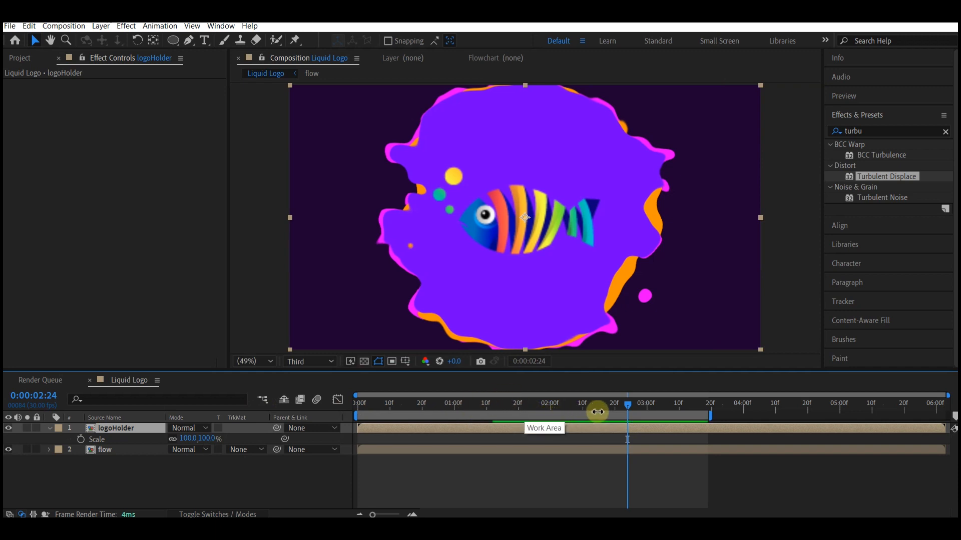
Keyframe logoHolder's Scale with 100% at 3 seconds and 150% at the start of the timeline
drag(628, 404, 646, 404)
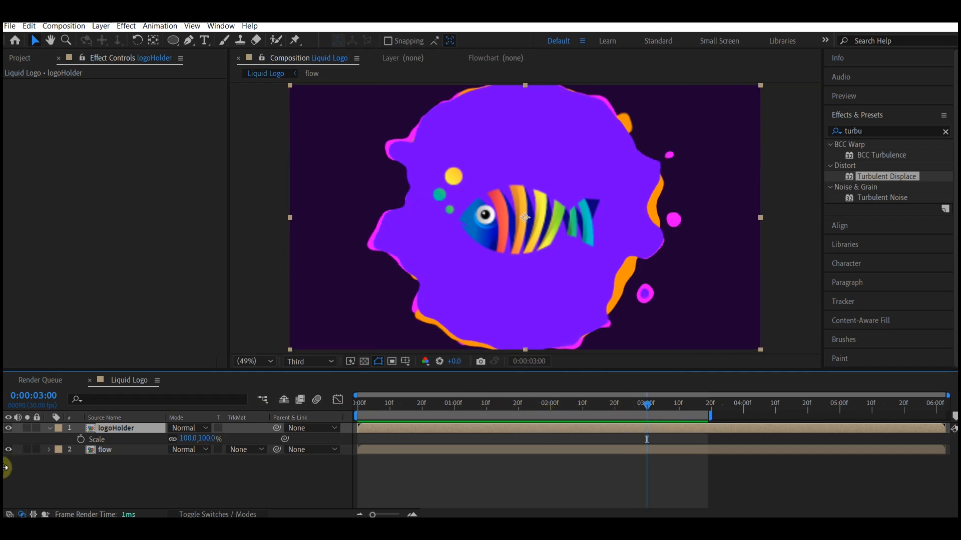
click(80, 440)
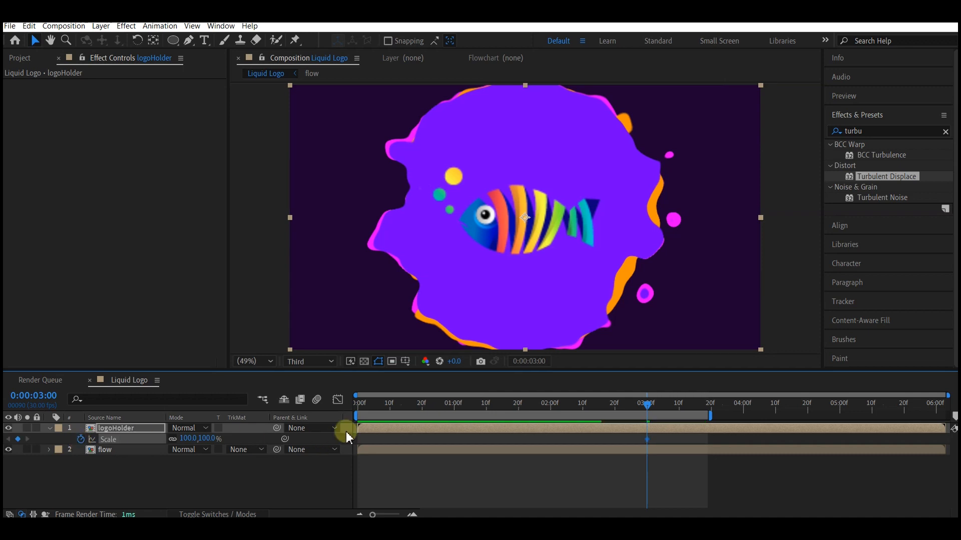
click(387, 403)
drag(386, 401, 365, 410)
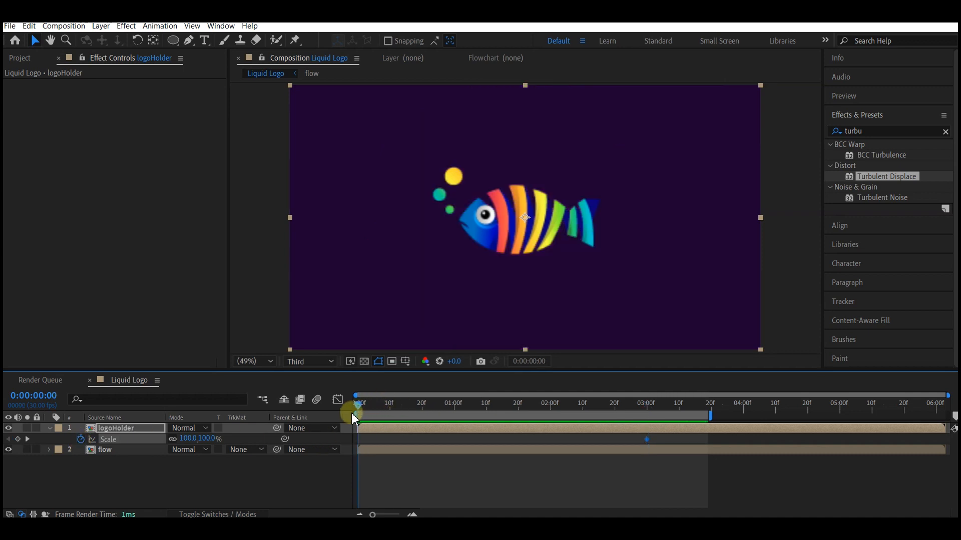
click(188, 439)
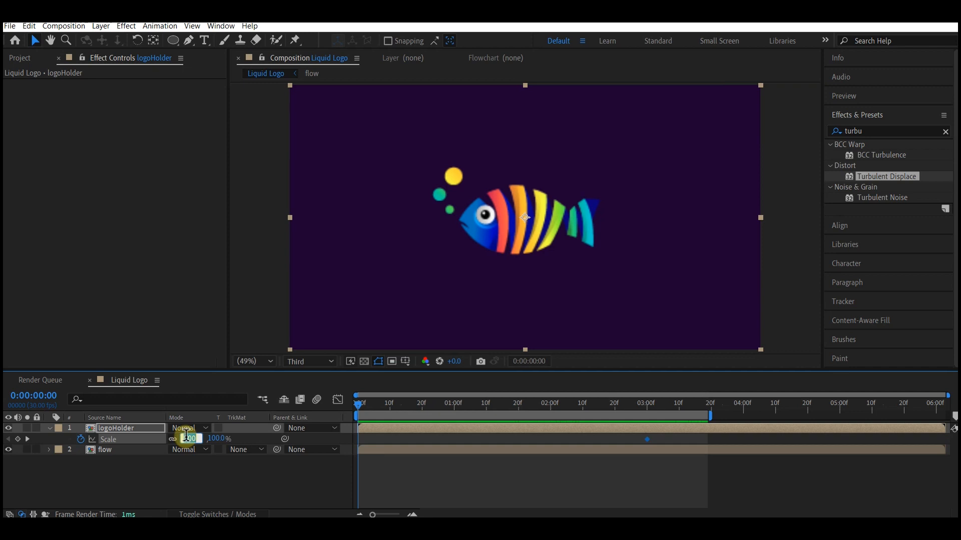
text(150)
key(Return)
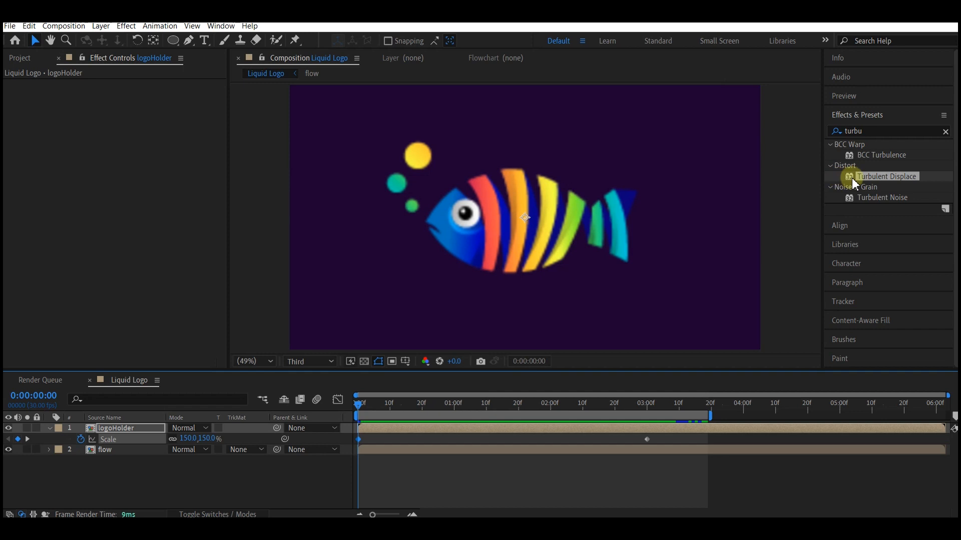
Apply Turbulent Displace to logoHolder and keyframe its Amount from 50 at the start to 0 at 5 seconds
drag(853, 181, 116, 430)
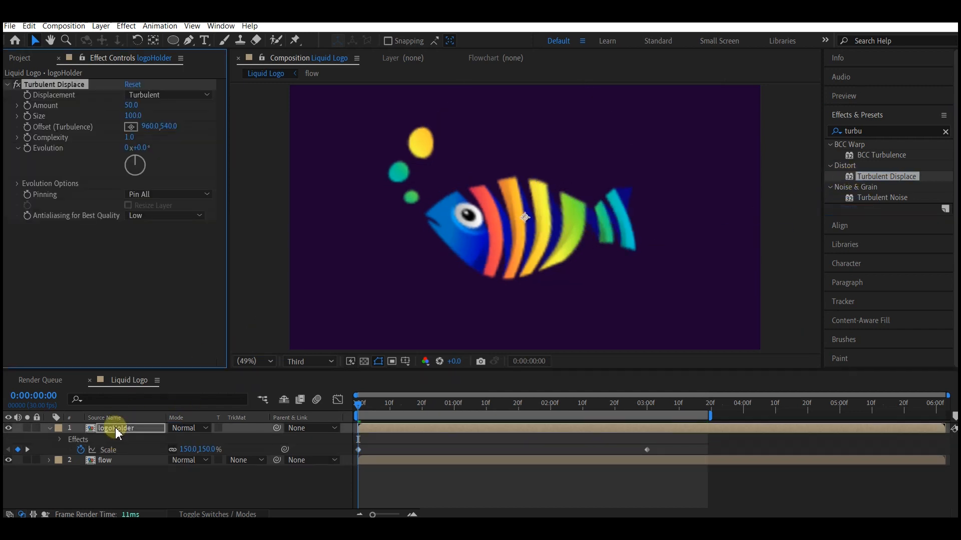
click(115, 427)
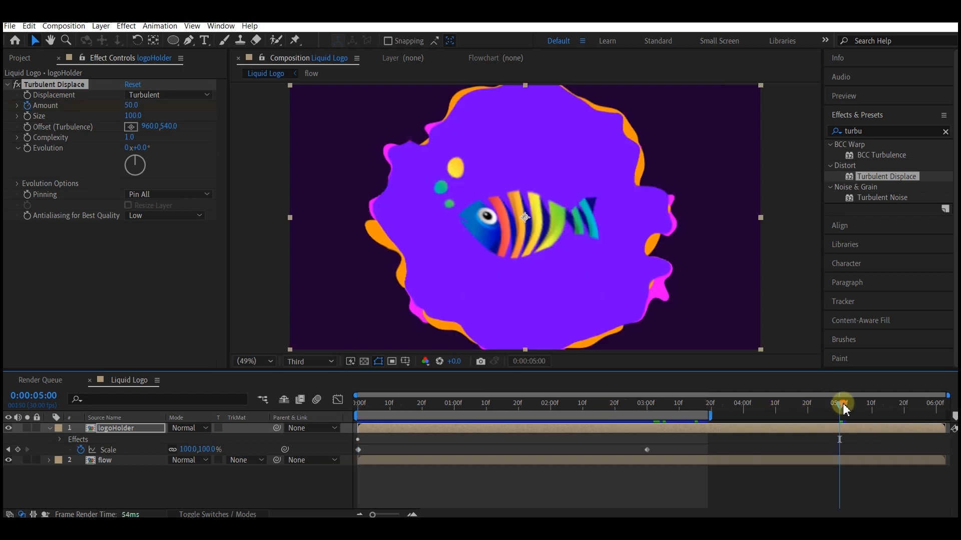
click(131, 105)
text(0)
key(Return)
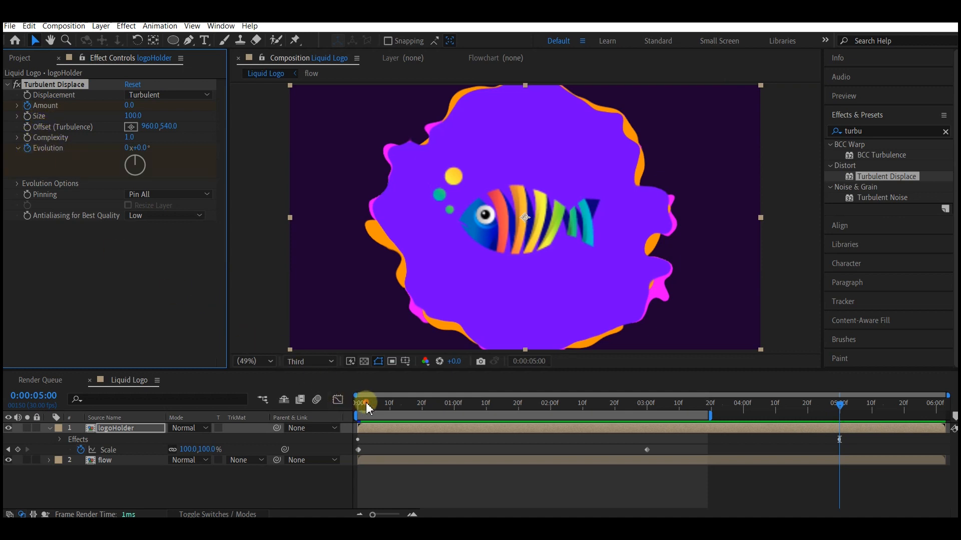
Keyframe the Evolution of logoHolder's Turbulent Displace at 3 revolutions at the start of the timeline and check the motion
drag(366, 402, 355, 408)
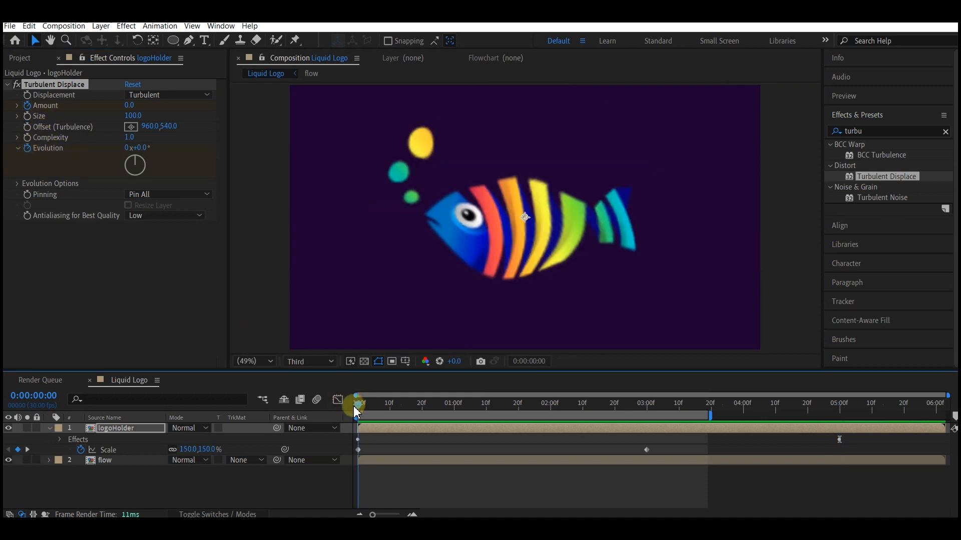
click(129, 151)
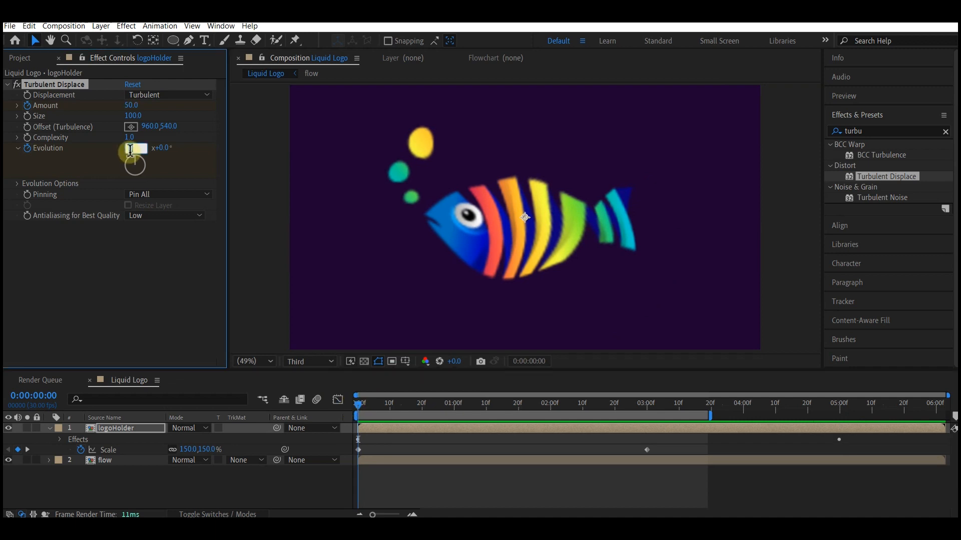
text(3)
key(Return)
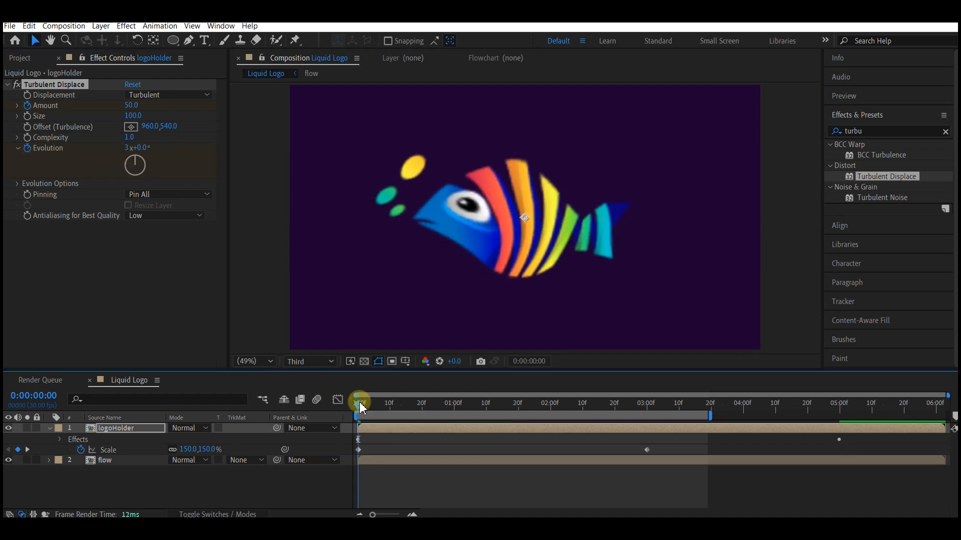
drag(358, 403, 782, 404)
Duplicate the logoHolder layer and hide the upper copy
click(95, 431)
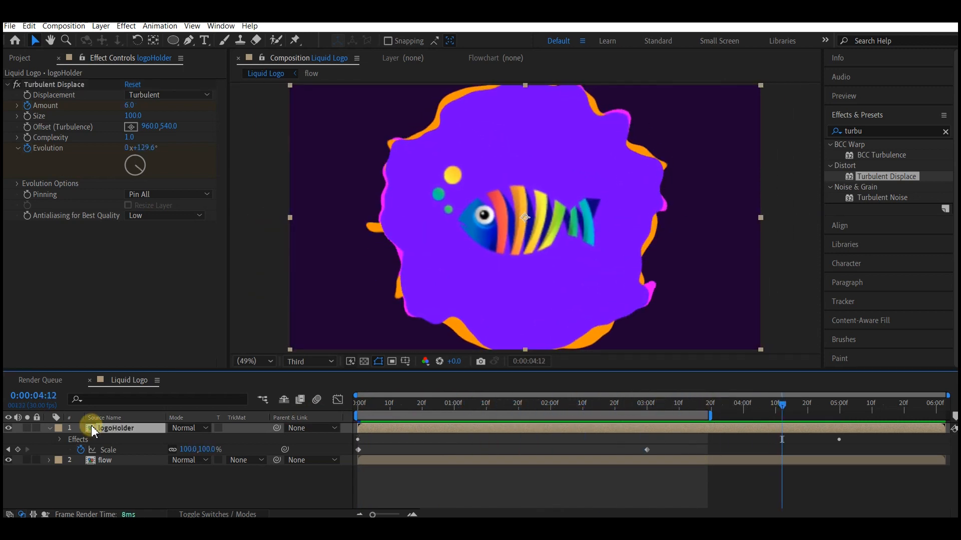
key(ctrl+d)
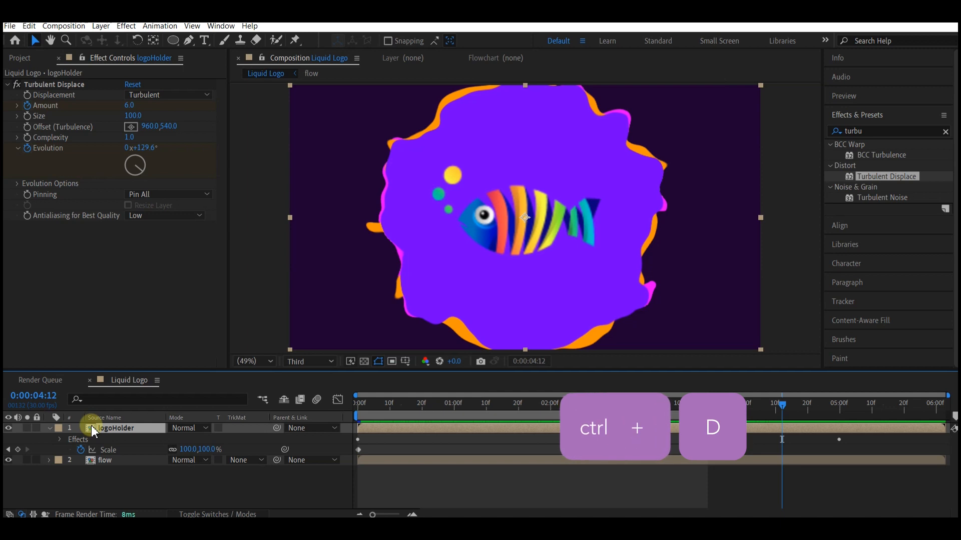
key(ctrl+d)
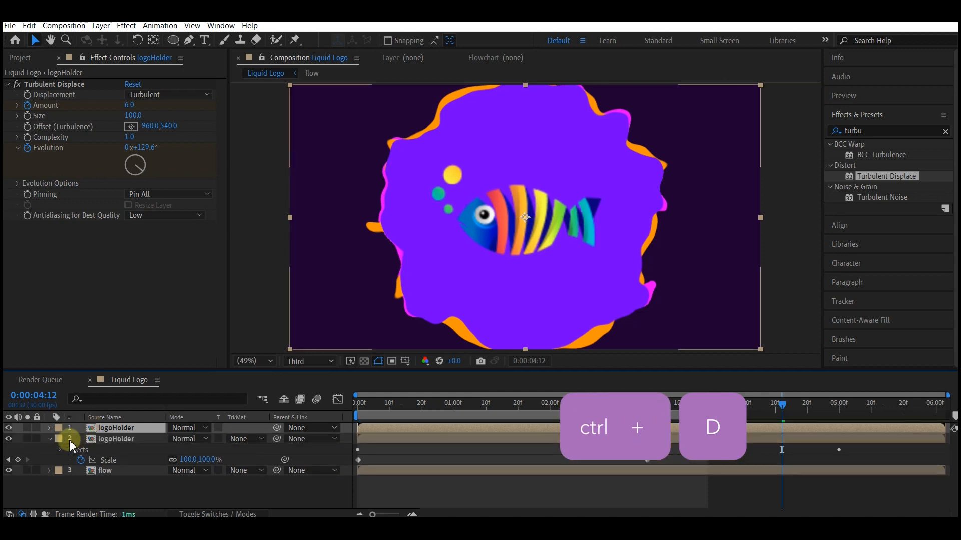
click(9, 429)
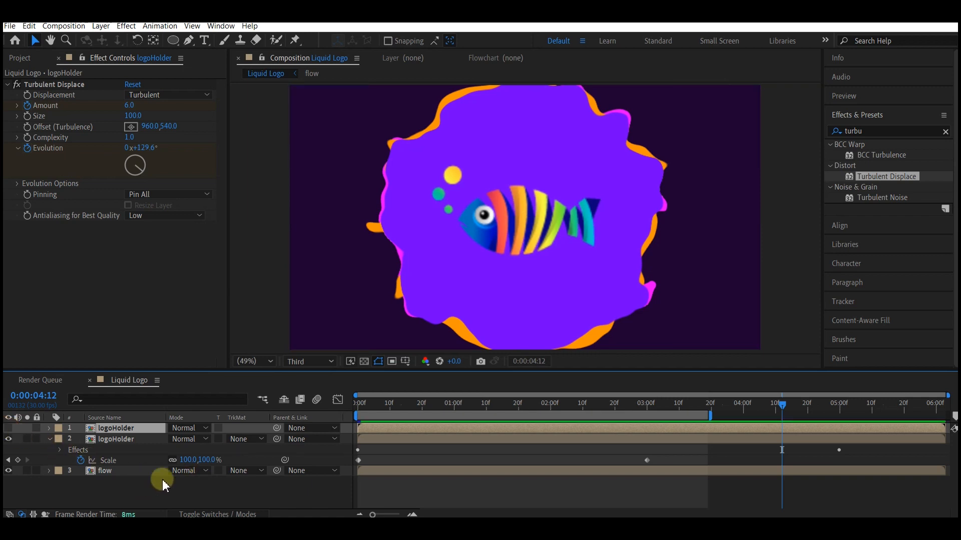
Set the flow layer's track matte to Alpha Matte "logoHolder"
click(113, 475)
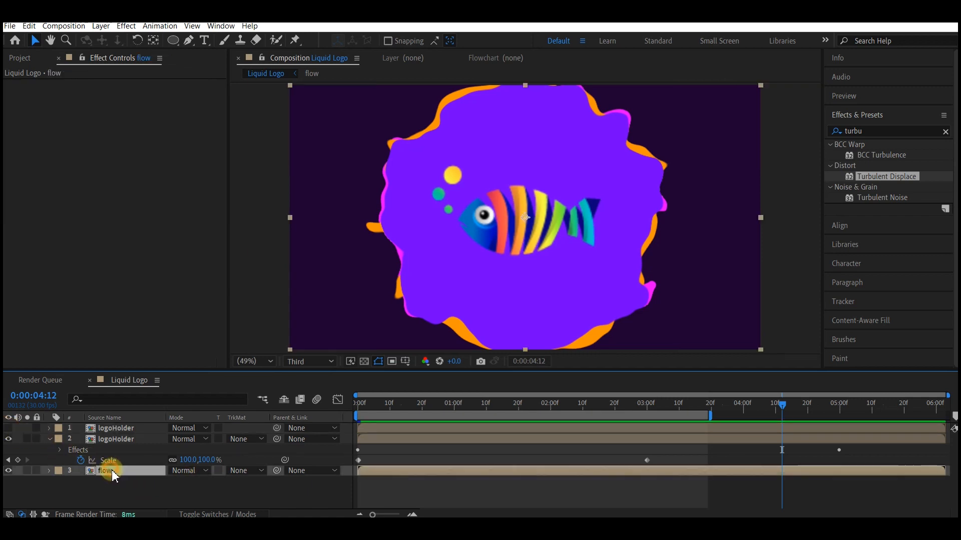
click(240, 470)
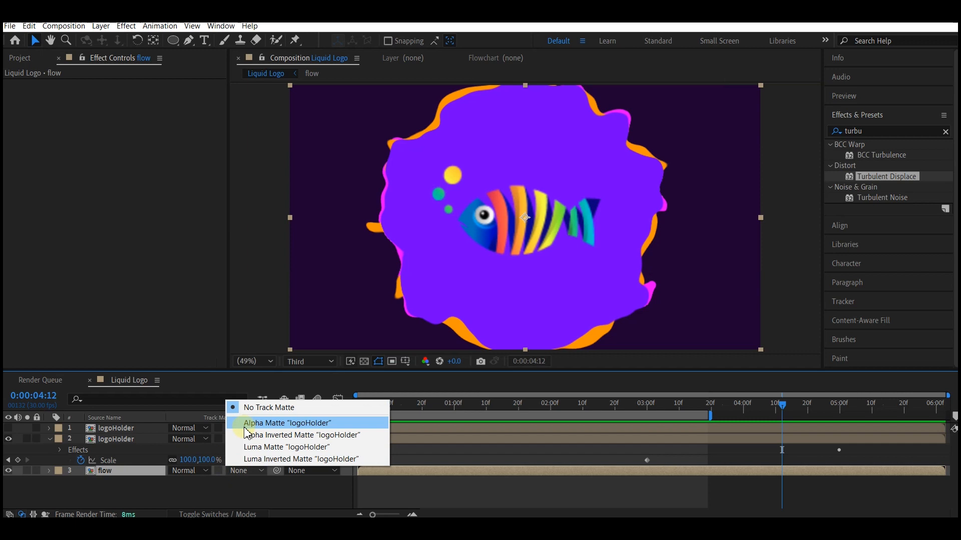
click(280, 423)
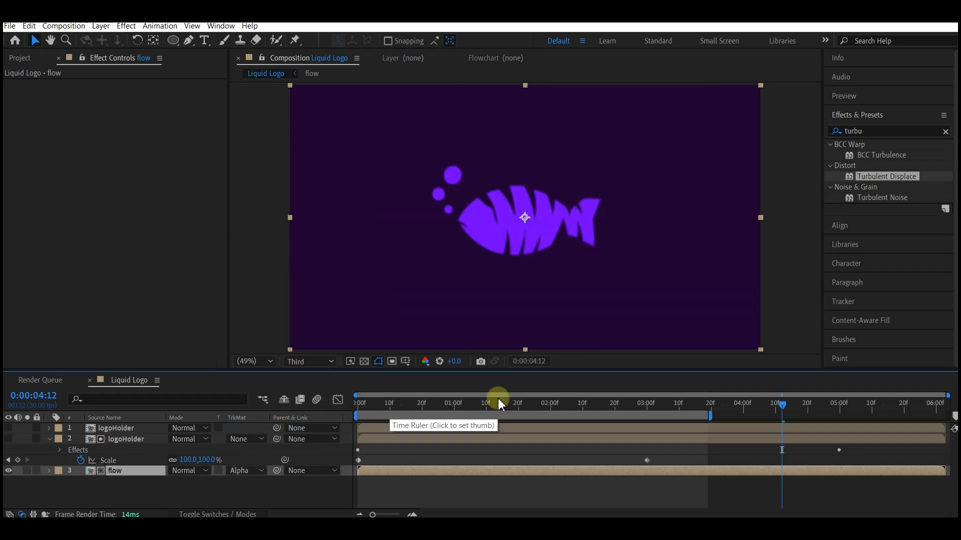
Copy Shape Layer 2 from the flow composition to the top of Liquid Logo and shift it to start at about 1:20
double_click(92, 471)
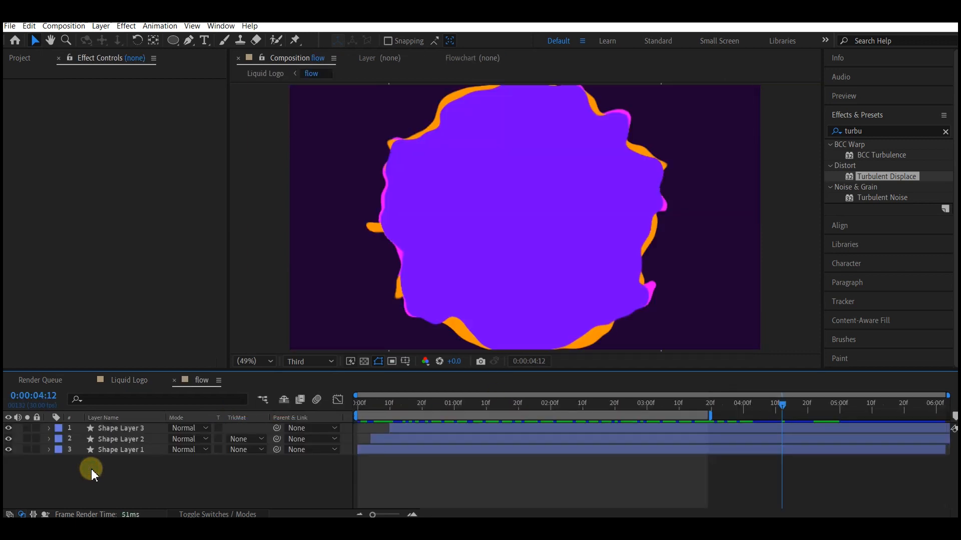
click(133, 441)
key(ctrl+c)
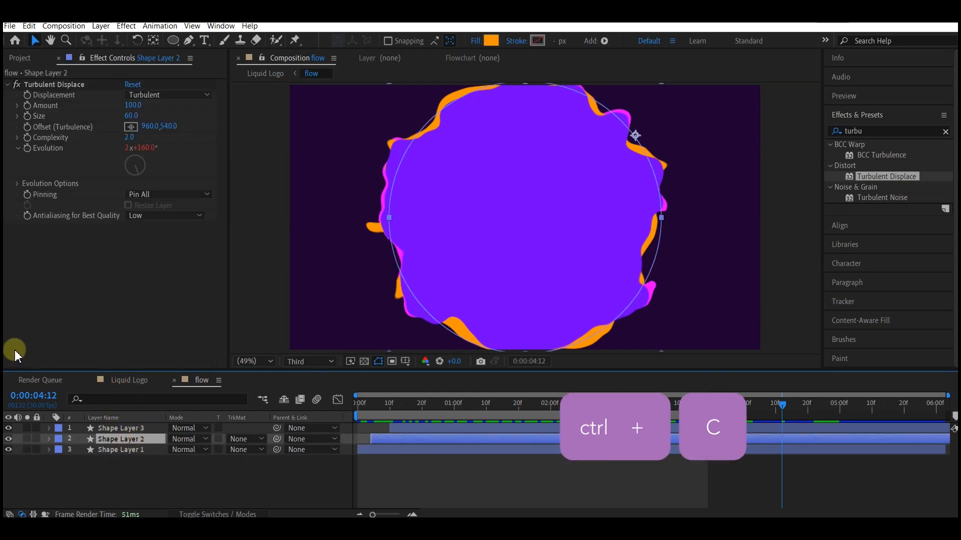
click(133, 382)
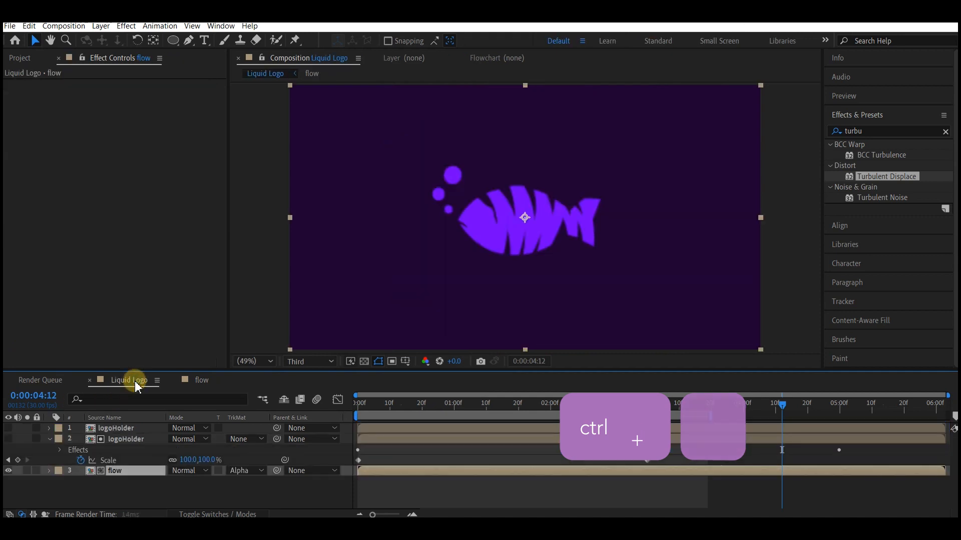
key(ctrl+v)
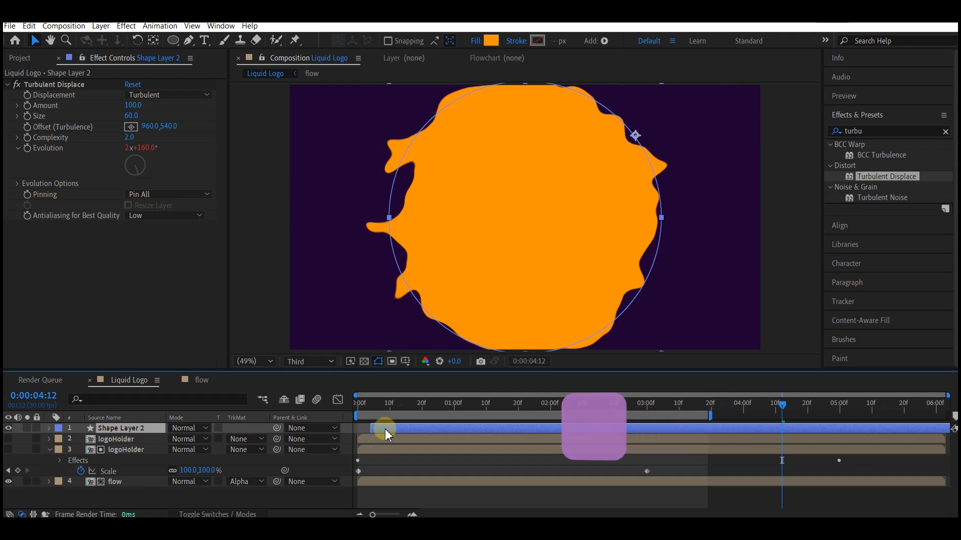
drag(385, 429, 532, 429)
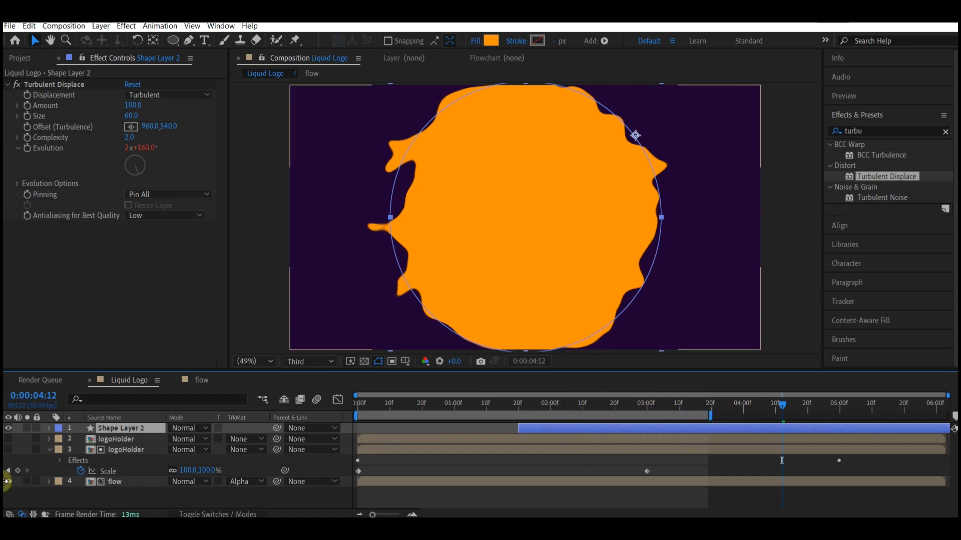
Show the upper logoHolder layer, set its track matte to Alpha Matte "Shape Layer 2" and preview the reveal
click(119, 440)
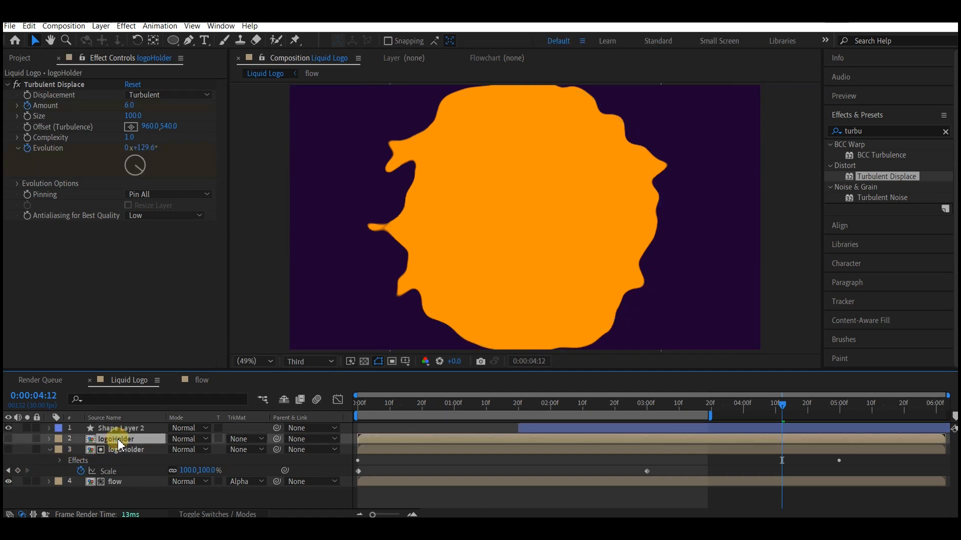
click(9, 438)
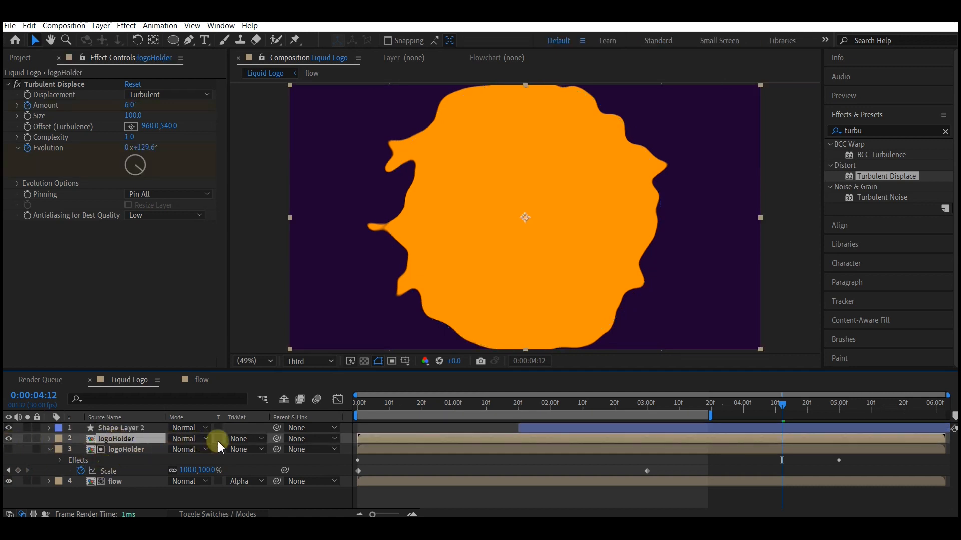
click(239, 441)
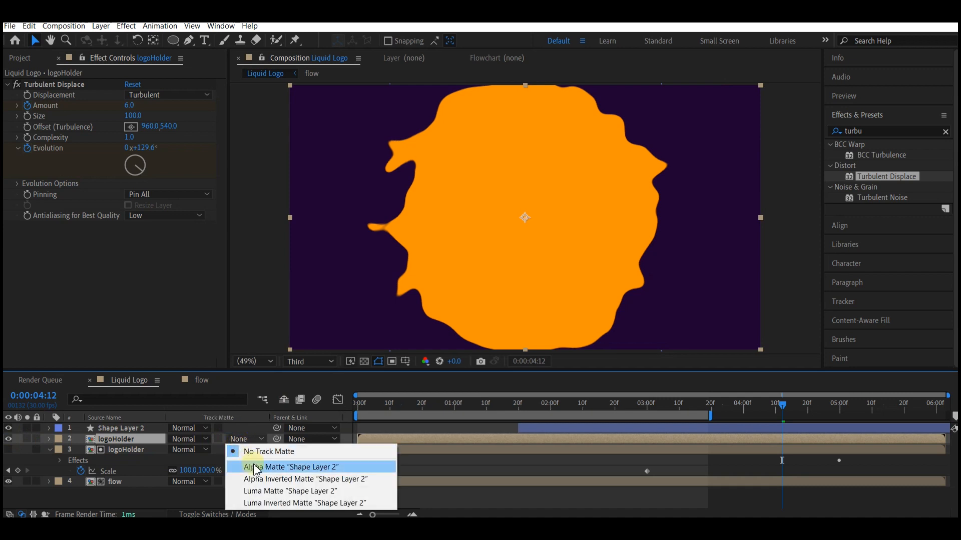
click(269, 469)
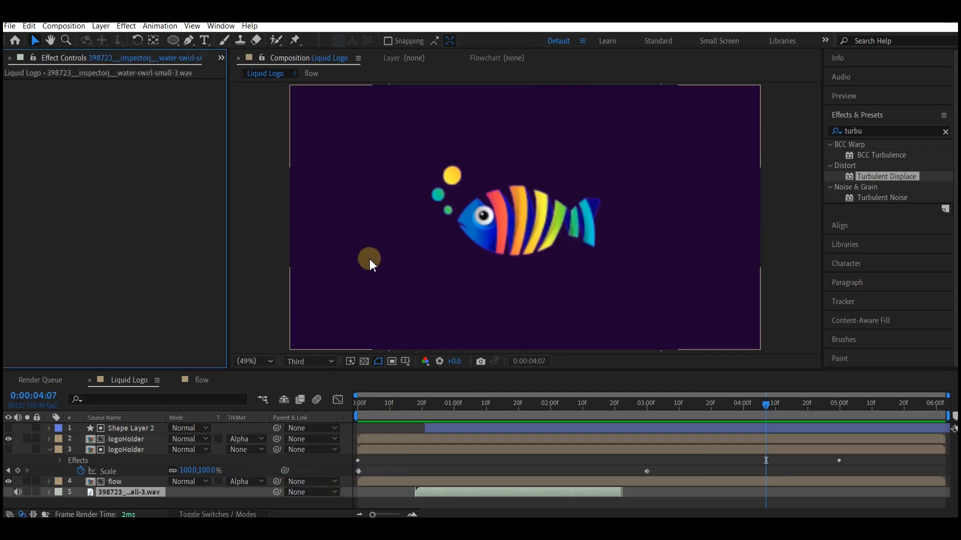
key(space)
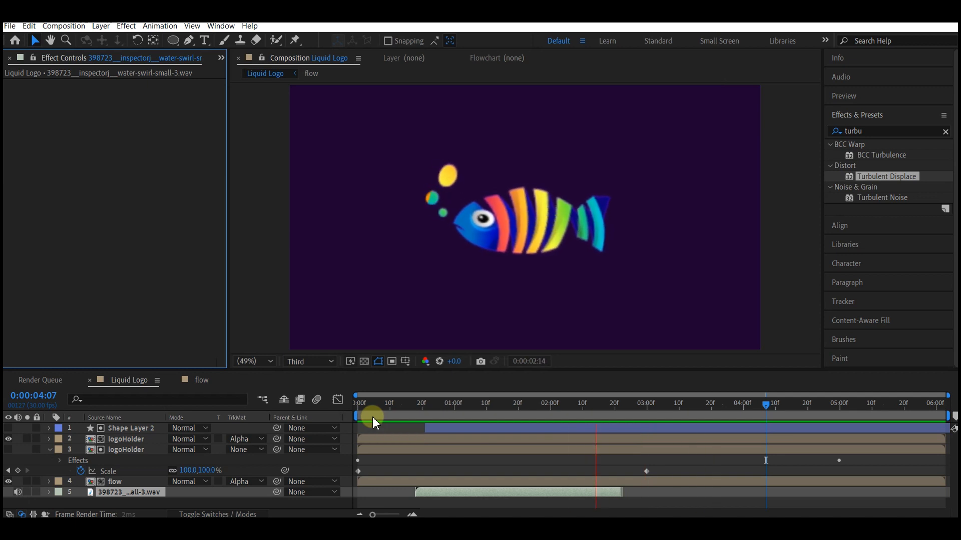
key(space)
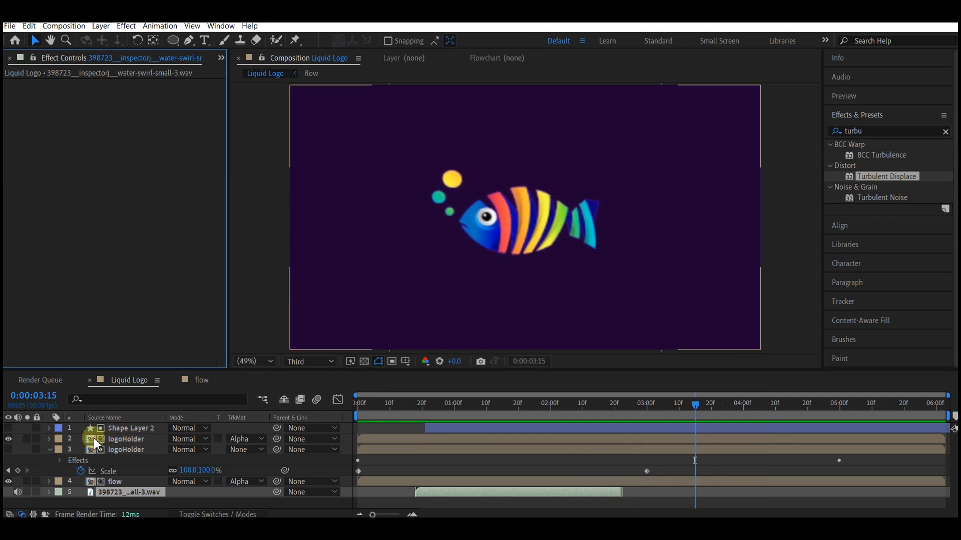
Apply CC Smear to the lower logoHolder layer with its To point below the fish at about 968,1111 and Radius 20
click(126, 449)
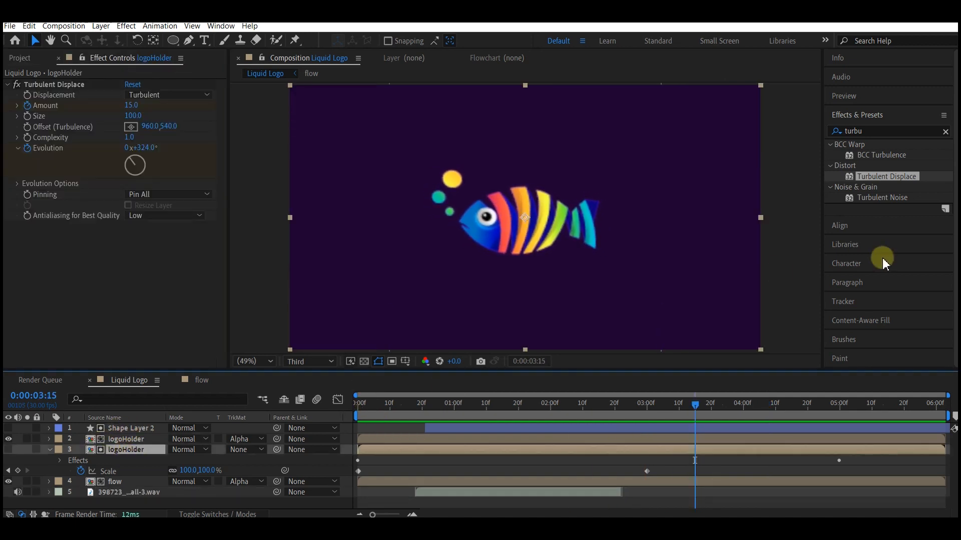
double_click(872, 130)
text(cc smear)
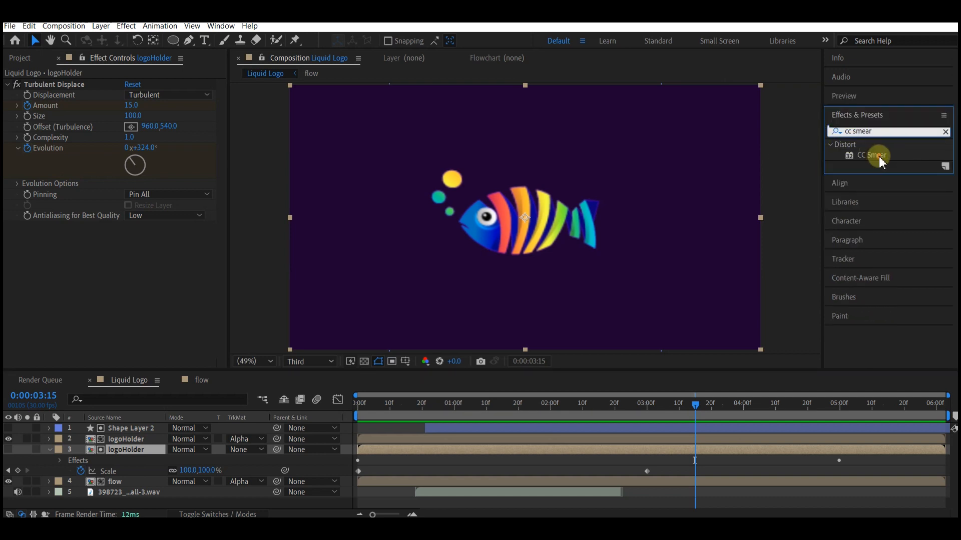
mouse_move(873, 155)
mouse_down()
mouse_move(648, 252)
mouse_move(60, 440)
mouse_move(107, 456)
mouse_move(138, 455)
mouse_move(134, 448)
mouse_up()
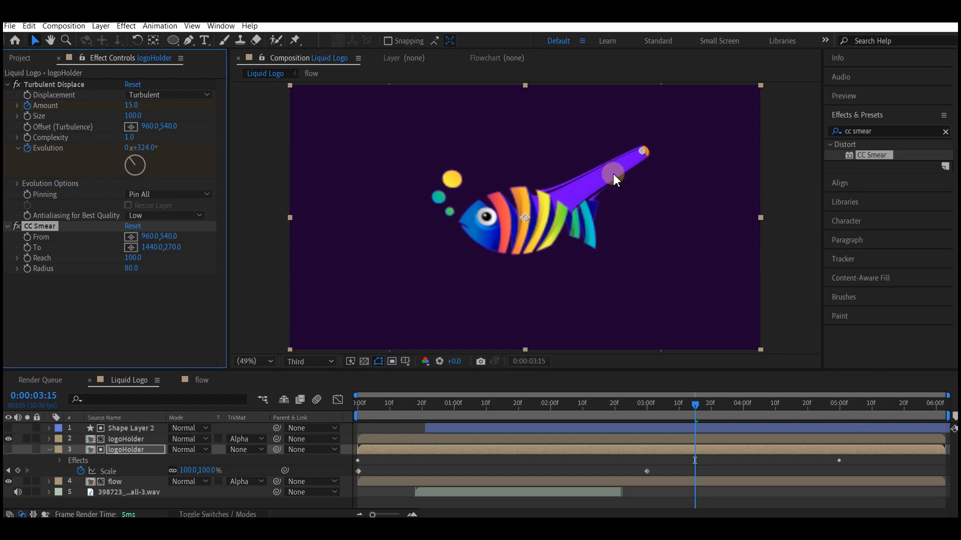
mouse_move(643, 149)
mouse_down()
mouse_move(522, 328)
mouse_move(527, 356)
mouse_up()
click(129, 268)
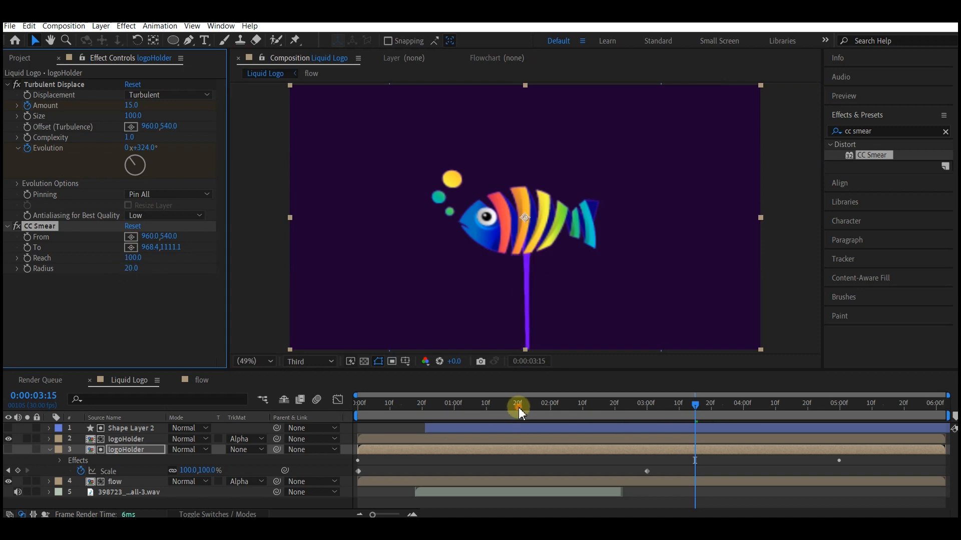
Keyframe CC Smear's Reach from 0 at 1:29 to 782 at 2:24 and preview the drip
mouse_move(518, 407)
mouse_down()
mouse_move(460, 414)
mouse_move(547, 410)
mouse_up()
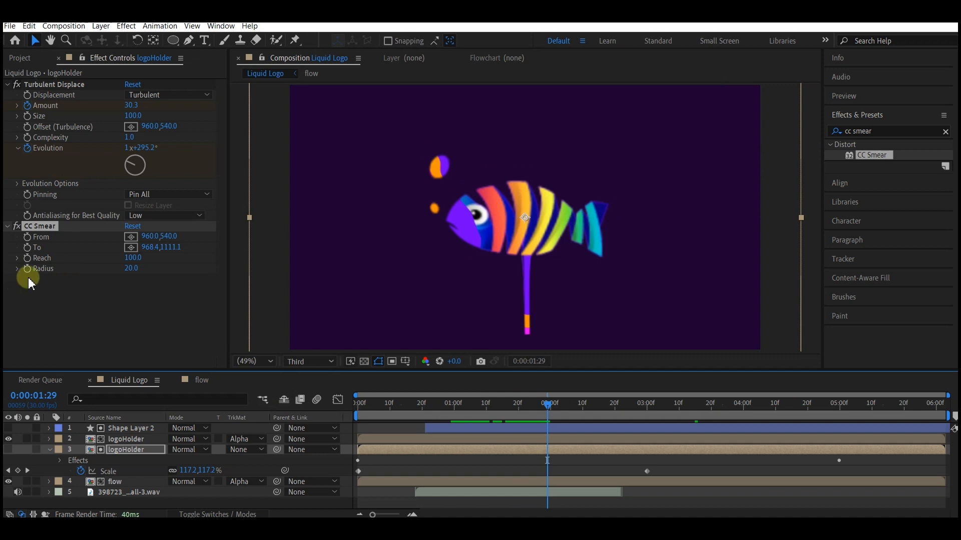
click(28, 259)
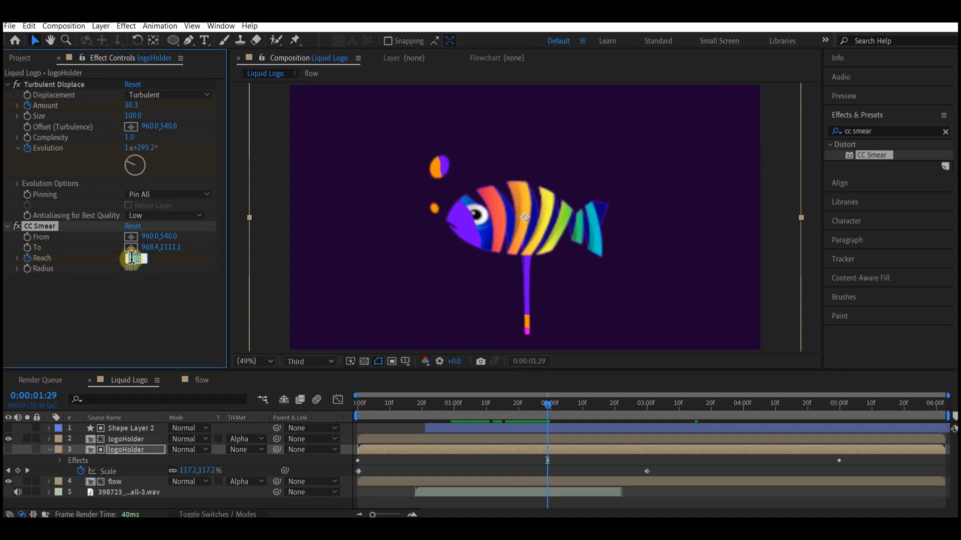
click(511, 425)
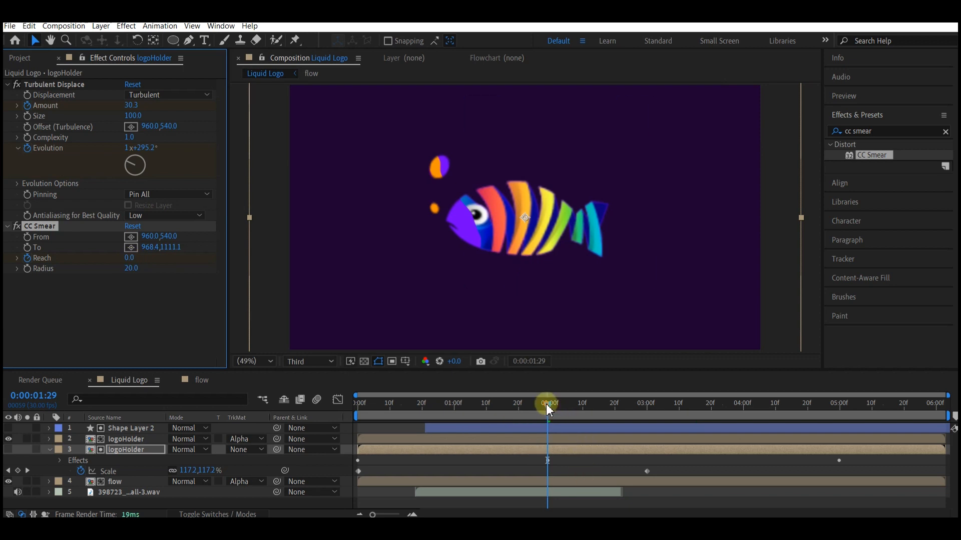
drag(547, 407, 628, 411)
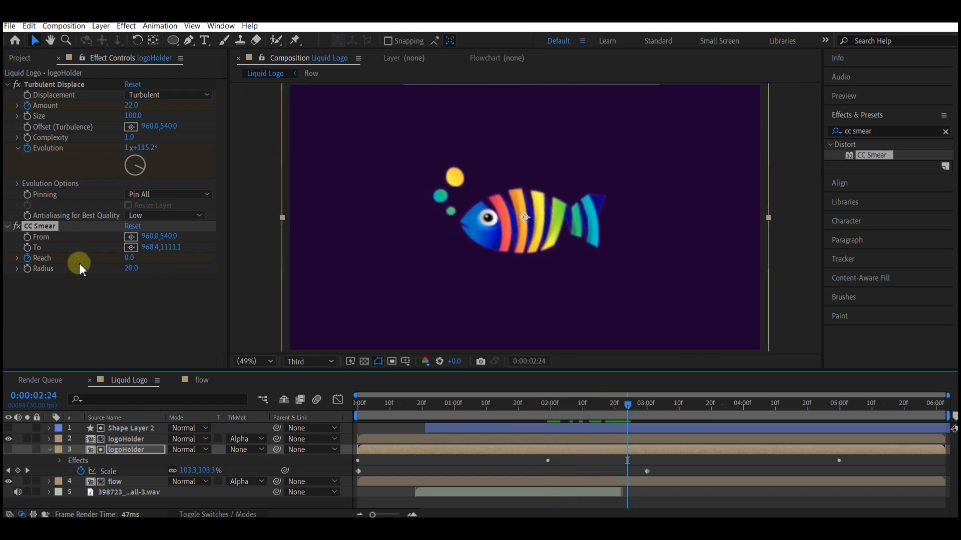
click(132, 258)
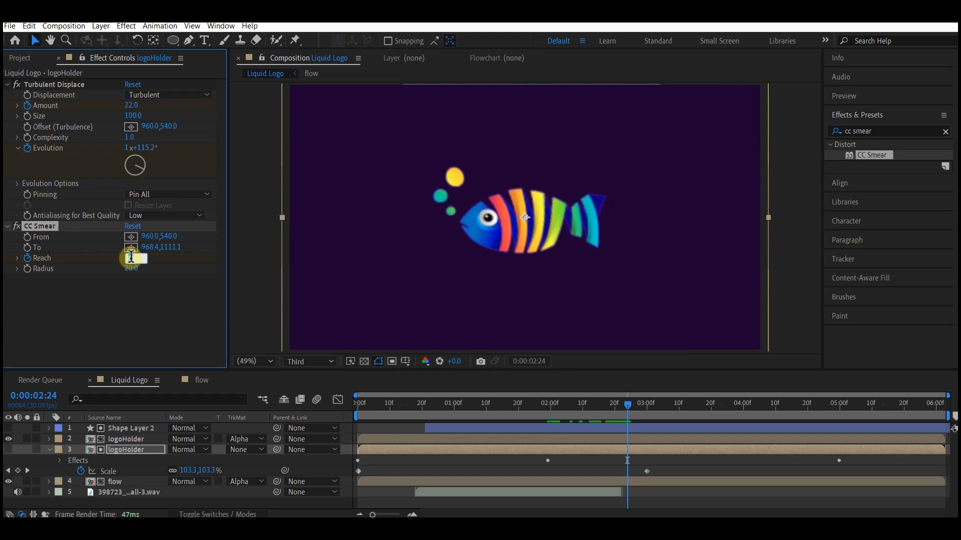
drag(132, 258, 132, 259)
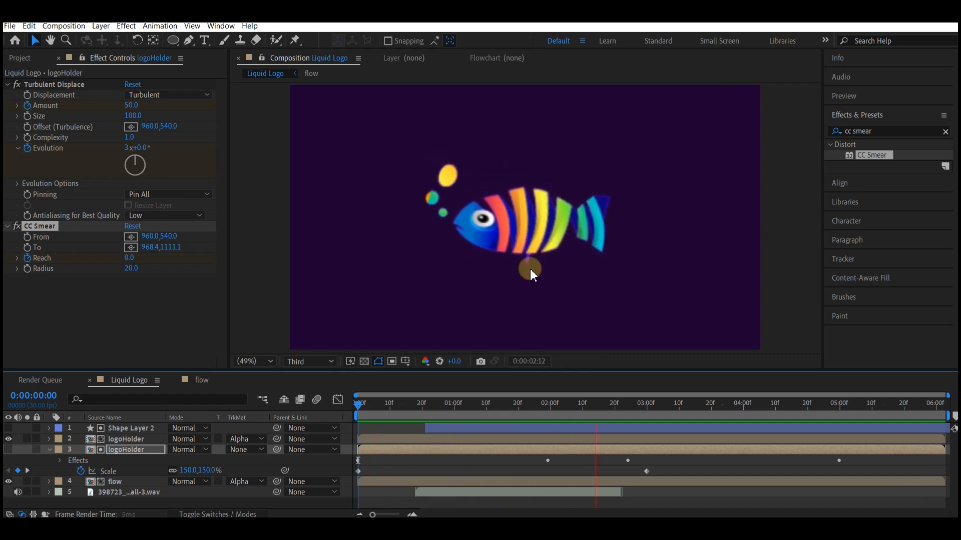
key(space)
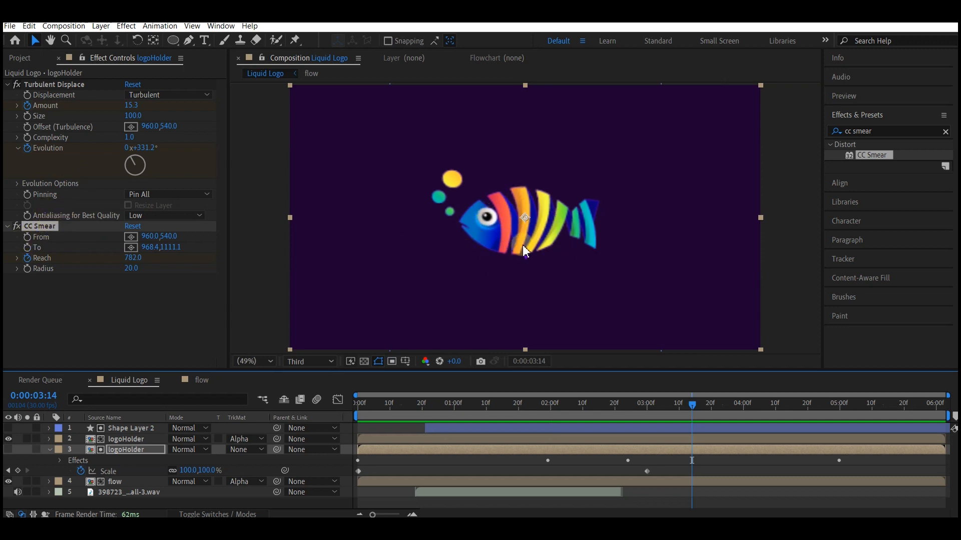
Duplicate the CC Smear effect and move the copy's ending Reach keyframe earlier, to about 2:19
key(ctrl+d)
key(u)
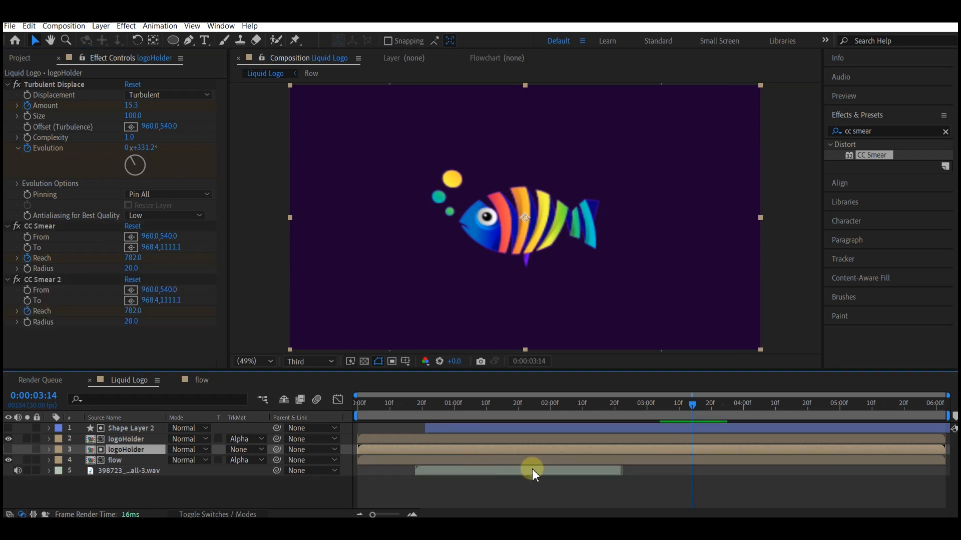
key(u)
mouse_move(627, 472)
mouse_down()
mouse_move(583, 472)
mouse_move(612, 472)
mouse_up()
Place CC Smear 2's From point on the belly slightly toward the fish's head and its To point straight below it
click(7, 226)
click(131, 247)
click(503, 246)
click(130, 258)
click(504, 319)
Duplicate CC Smear 2 and run the copy's smear from under the fish's eye straight down to near the frame's lower edge
key(ctrl+d)
click(7, 237)
click(130, 258)
click(486, 239)
click(130, 268)
click(486, 341)
Duplicate CC Smear 3 and set the copy's From point to about 992,657 and its To point to about 988,1086
click(43, 248)
key(ctrl+d)
click(7, 248)
click(131, 269)
click(532, 246)
click(131, 279)
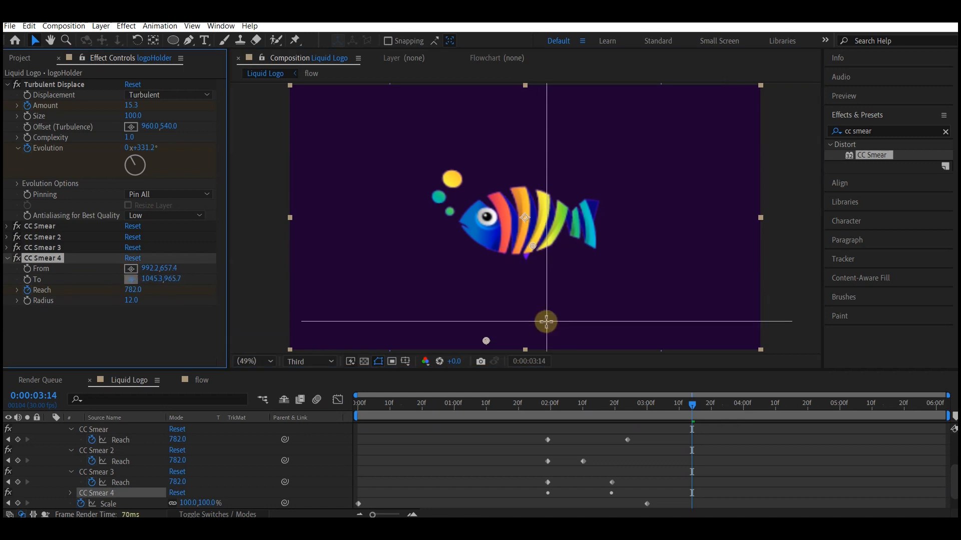
click(531, 349)
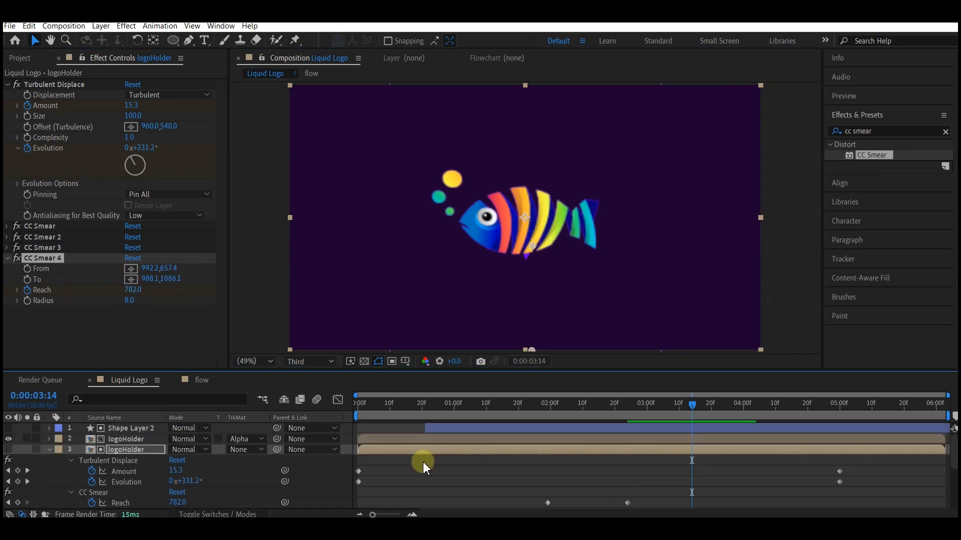
Preview the reveal from the first frame and collapse the keyframed properties of all layers in the timeline
click(356, 404)
drag(356, 405, 343, 407)
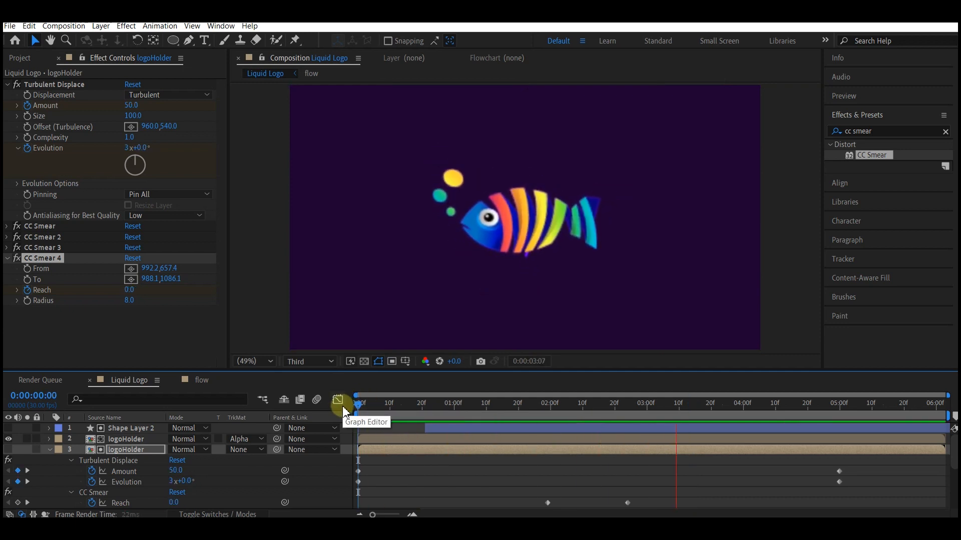
key(ctrl+a)
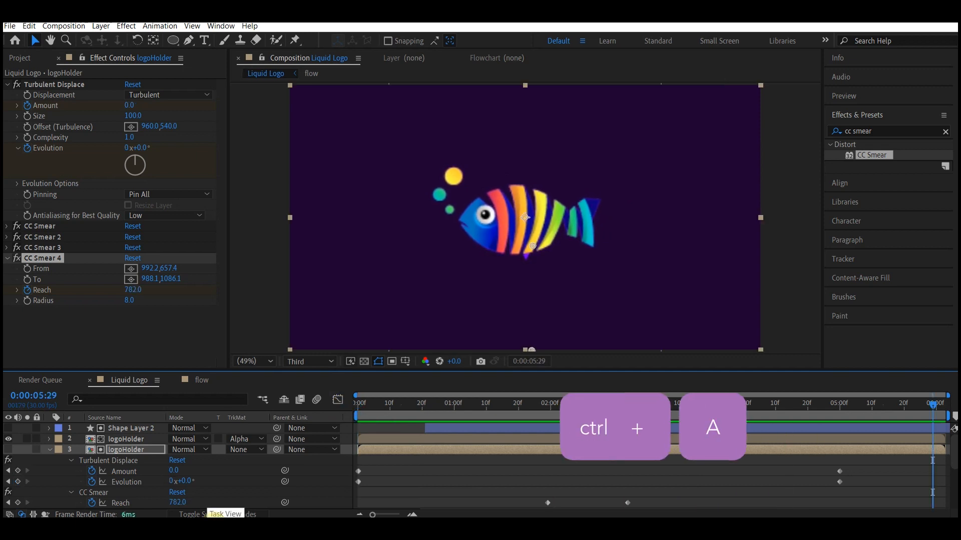
key(ctrl+a)
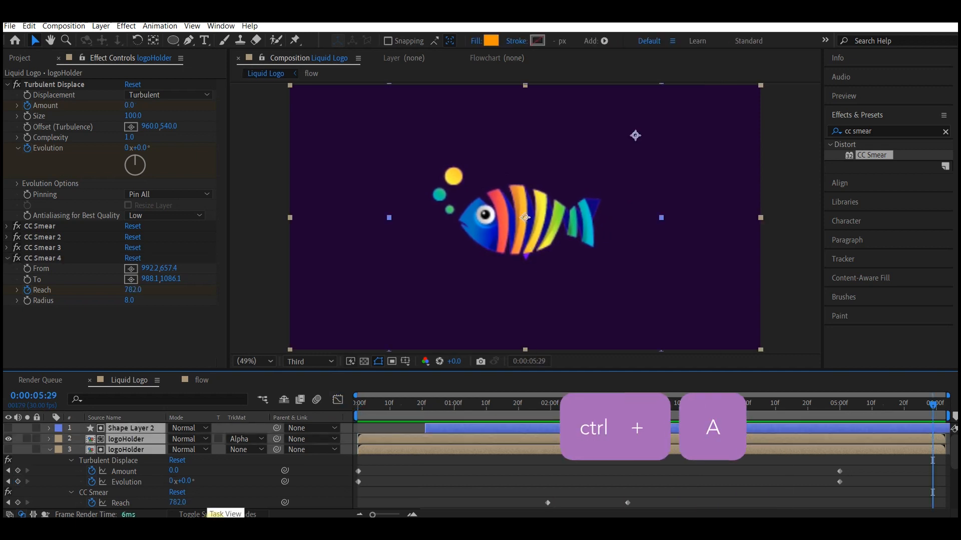
key(u)
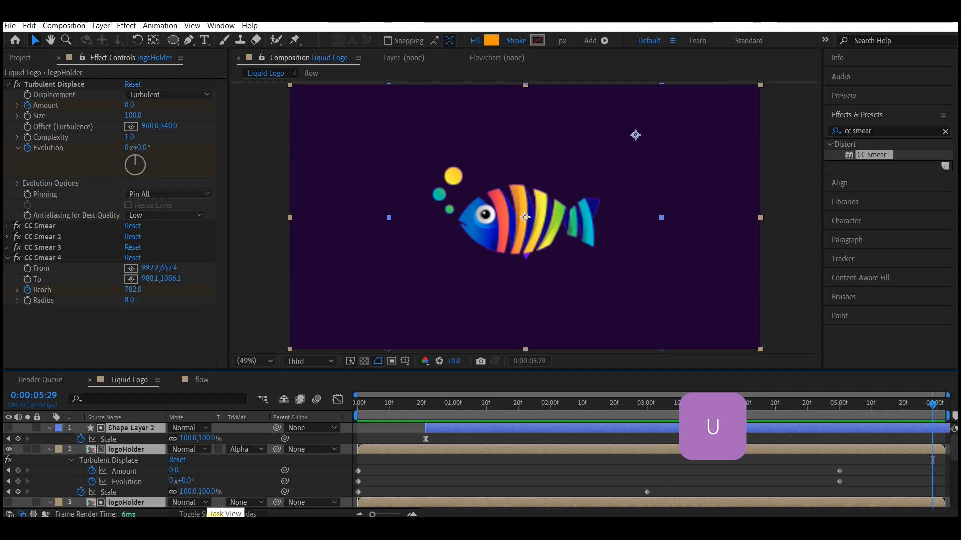
key(u)
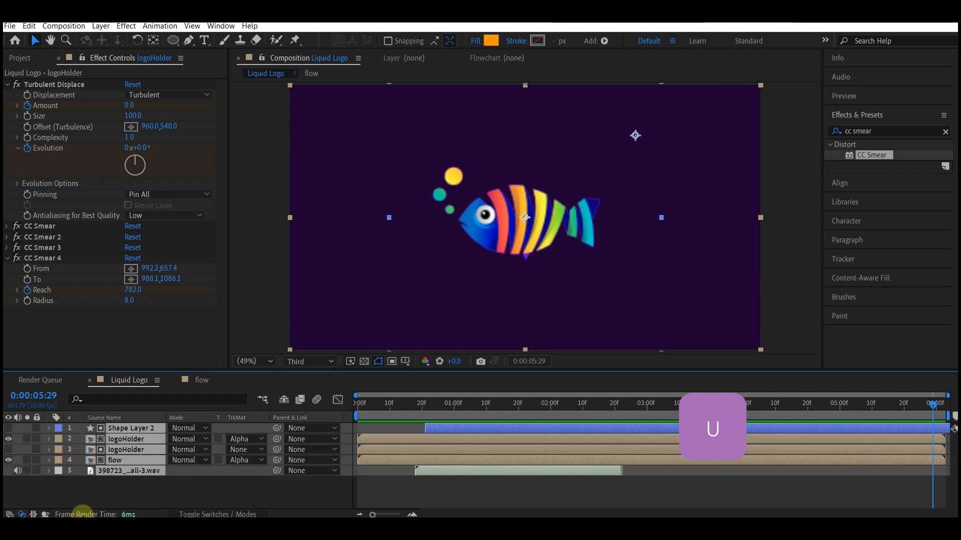
click(500, 326)
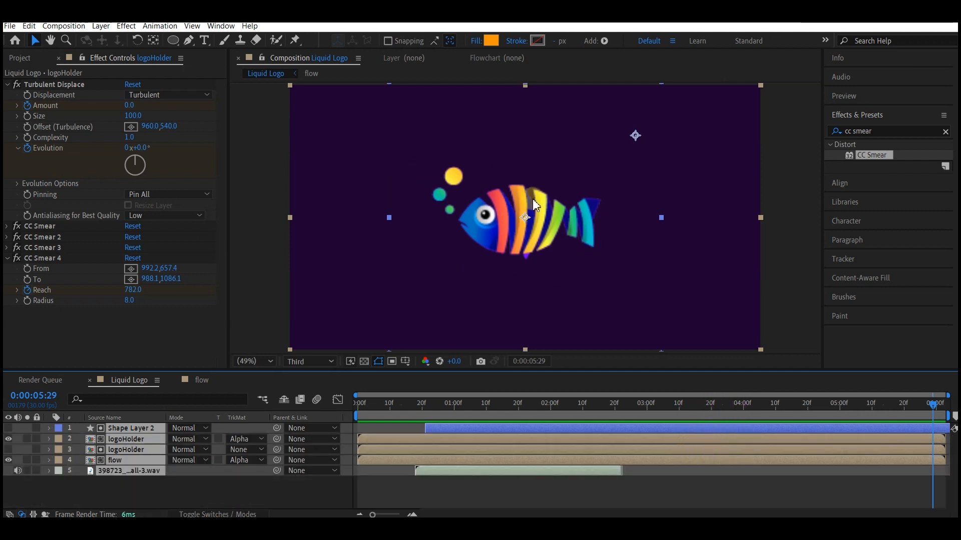
Create a 1920 x 1080 px solid named bg and place it at the bottom of the layer stack
right_click(81, 485)
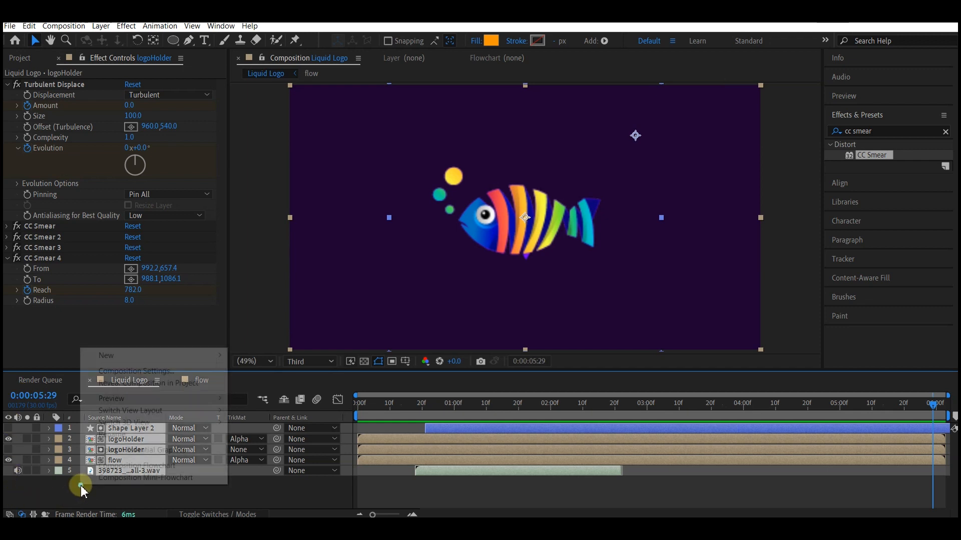
click(108, 356)
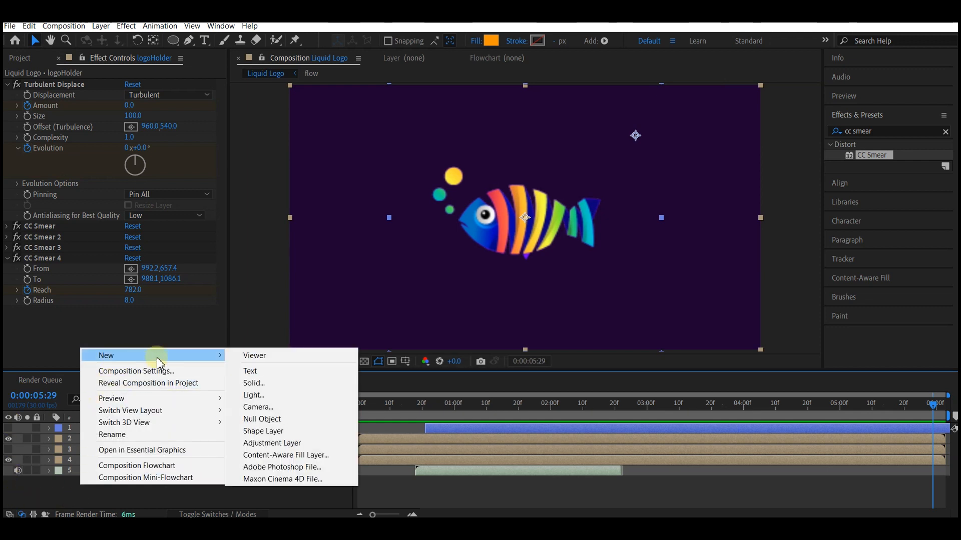
click(253, 382)
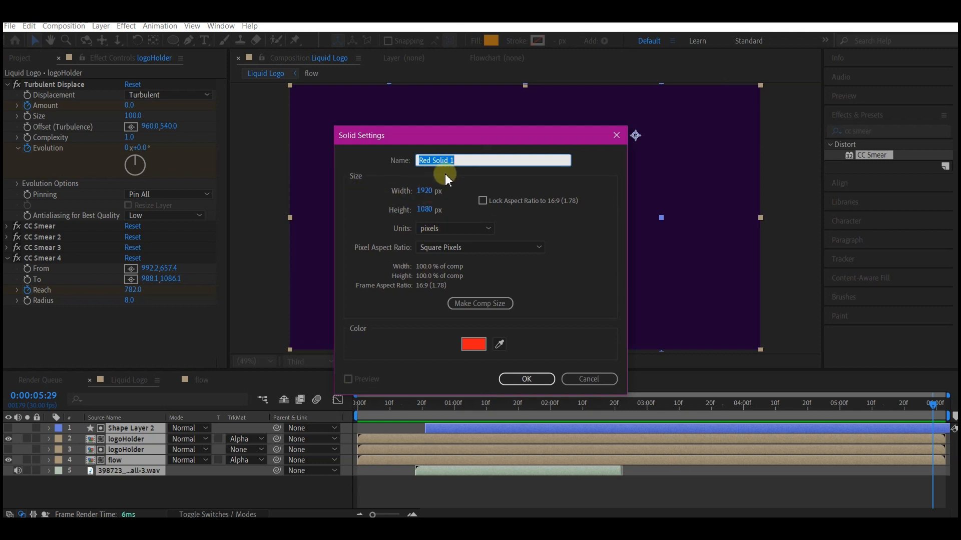
text(bg)
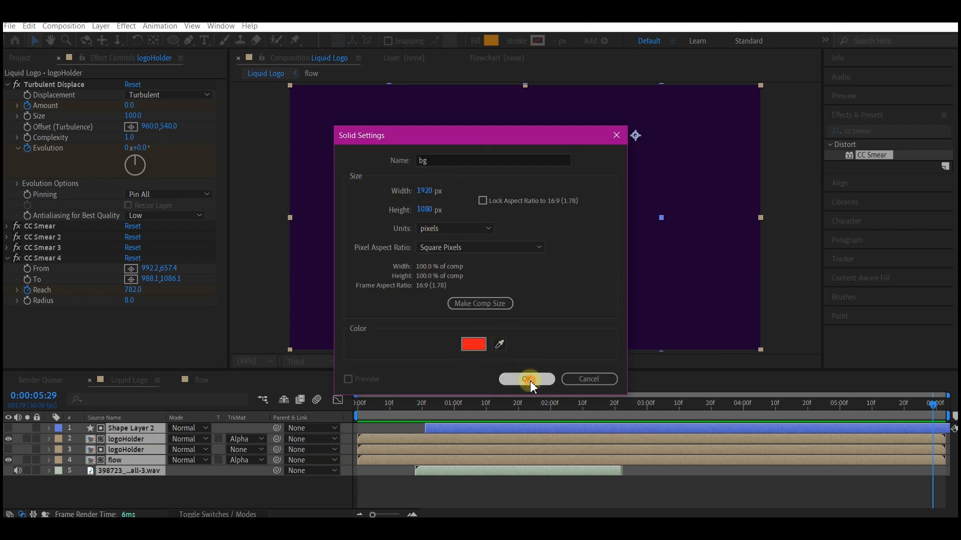
click(528, 379)
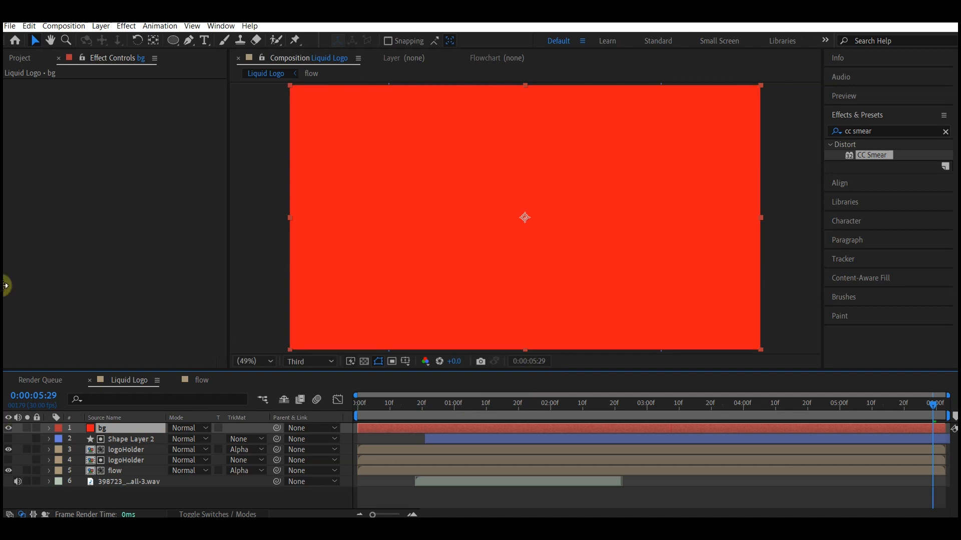
click(125, 432)
drag(127, 436, 138, 492)
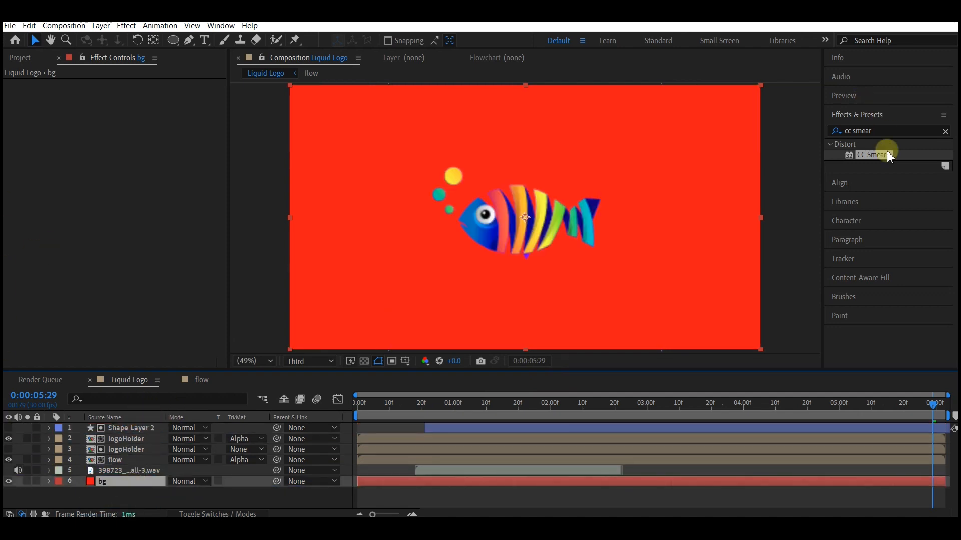
Apply the Gradient Ramp effect to the bg layer and swap its start and end colors
click(883, 131)
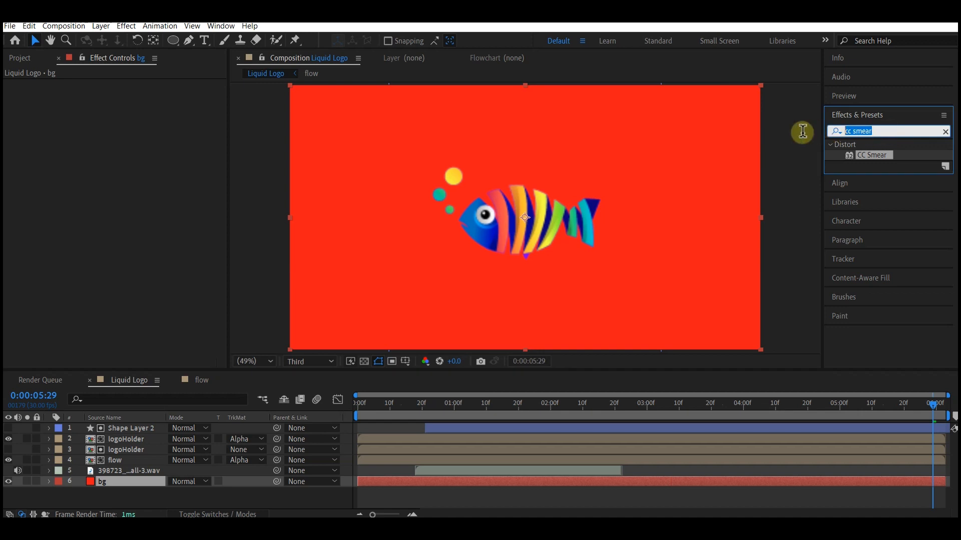
text(ramp)
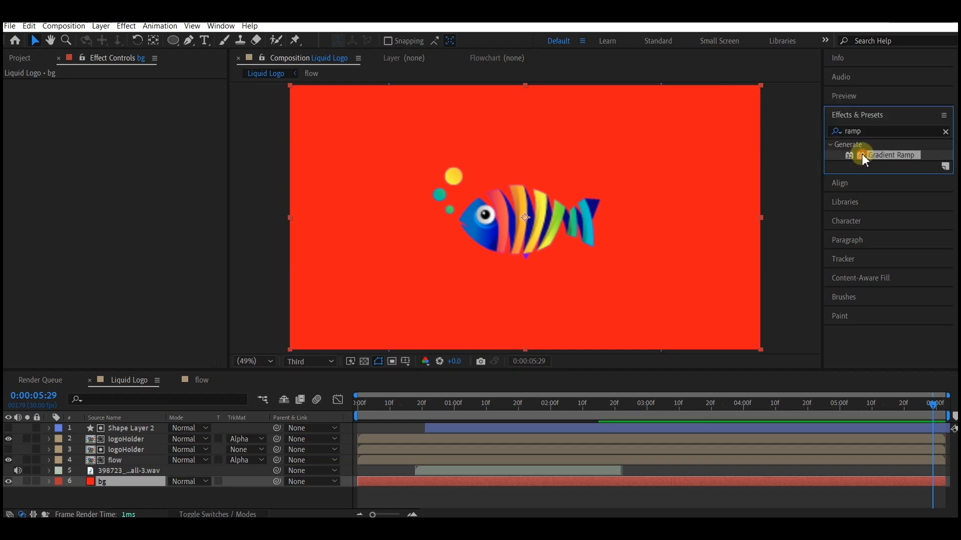
mouse_move(858, 154)
mouse_down()
mouse_move(80, 407)
mouse_move(43, 497)
mouse_move(95, 484)
mouse_up()
click(170, 169)
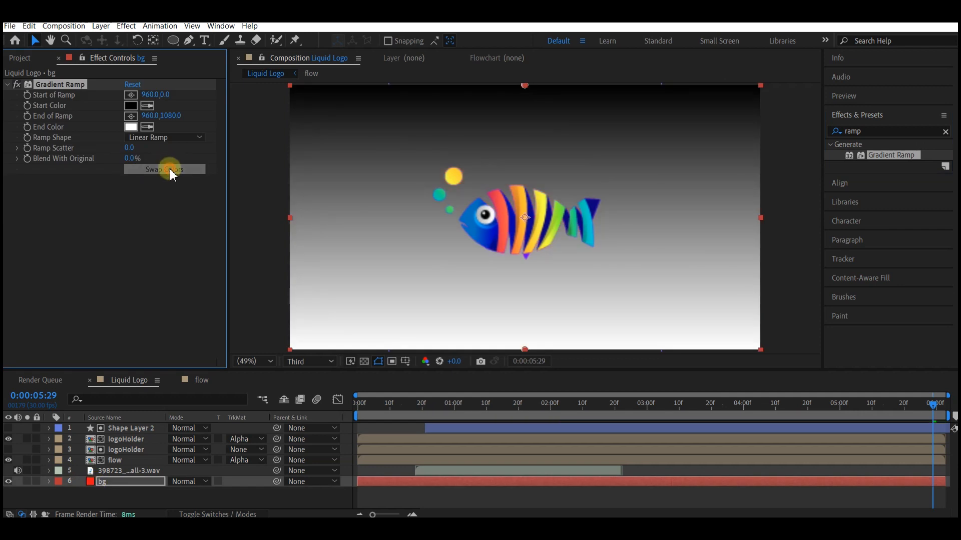
Set the ramp's End Color to a very dark navy sampled from the fish and its Start Color to dark blue 003A60
click(147, 127)
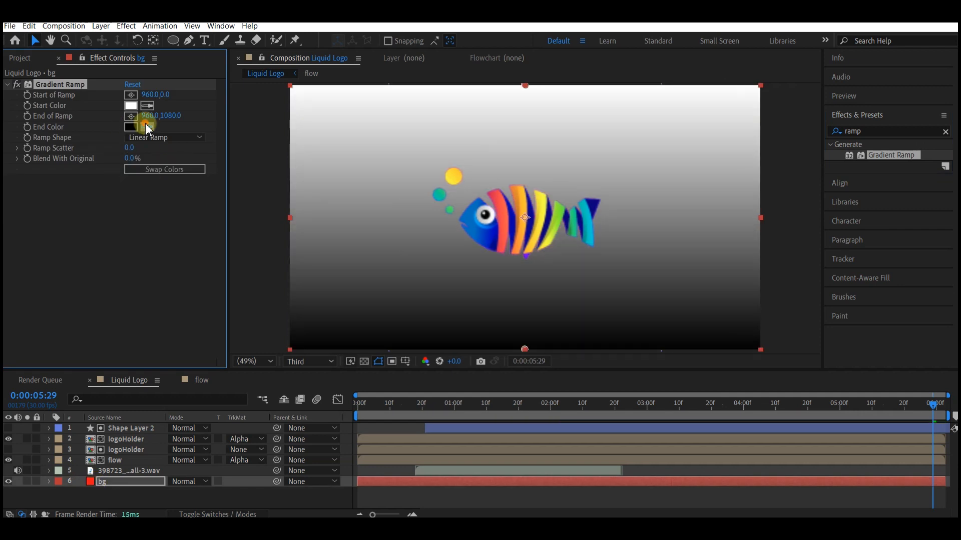
click(491, 242)
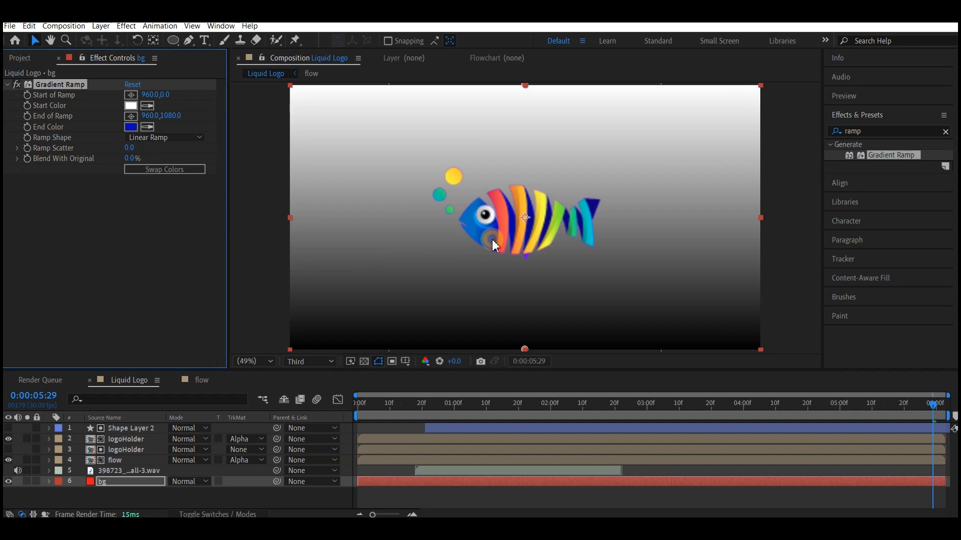
click(131, 127)
click(523, 413)
click(643, 288)
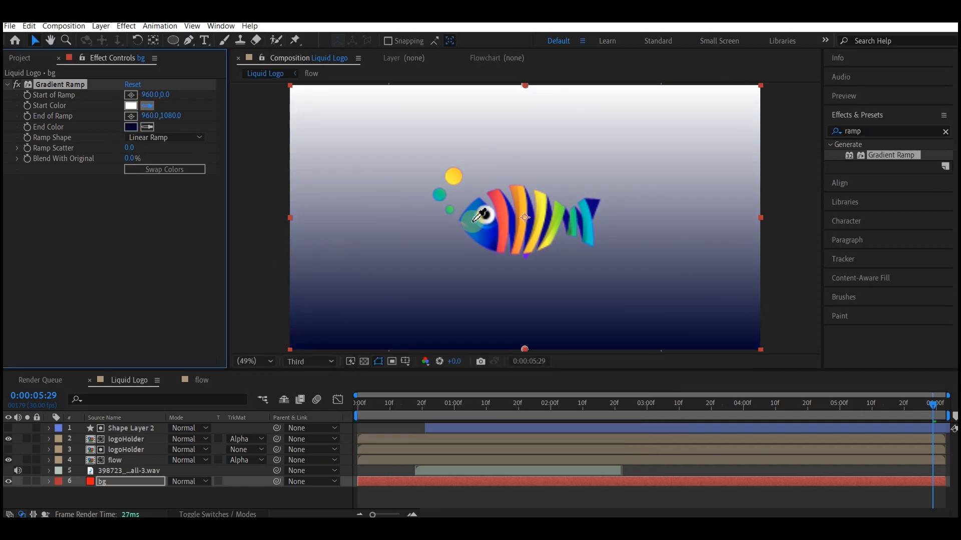
click(130, 106)
click(494, 307)
click(644, 289)
Duplicate the bg layer and brighten the copy's gradient with a medium blue Start Color and a light violet-blue End Color
click(107, 482)
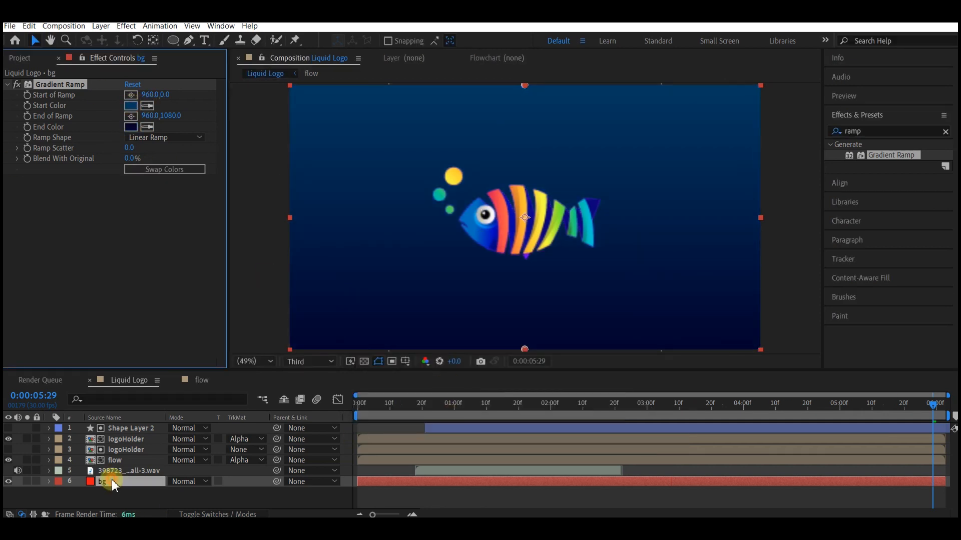
key(ctrl+d)
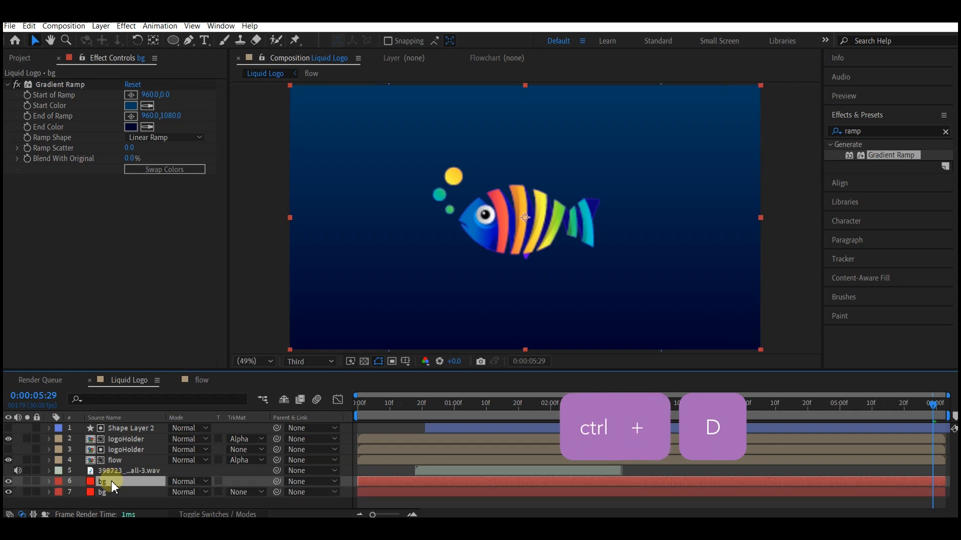
click(130, 106)
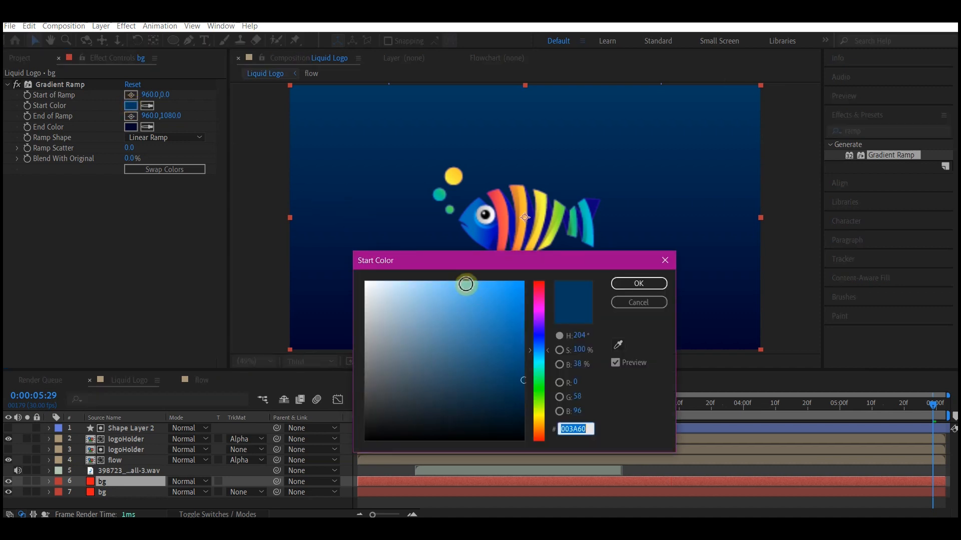
click(490, 341)
click(629, 284)
click(131, 127)
click(443, 323)
click(636, 283)
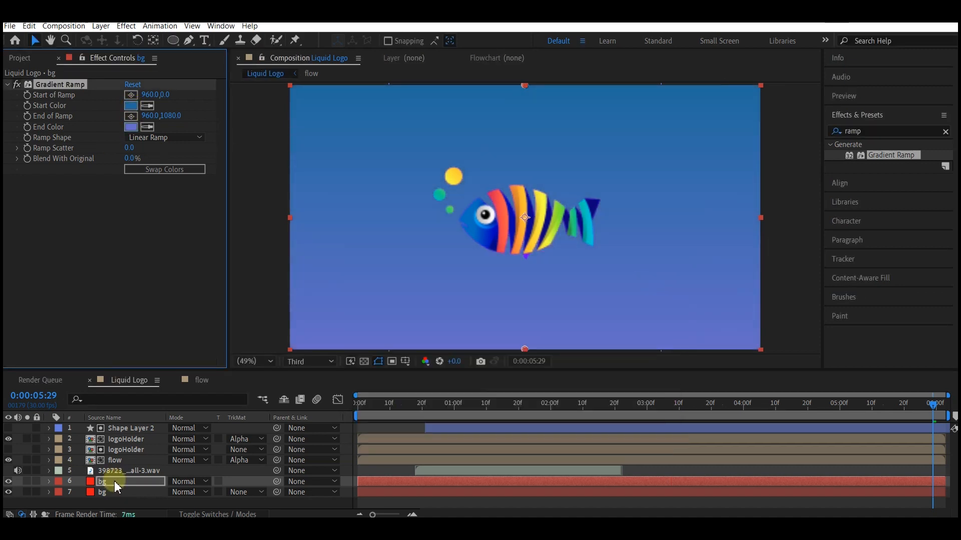
Move the duplicated bg layer to the top of the stack and apply the CC Bubbles effect to it
drag(116, 487, 128, 429)
click(869, 130)
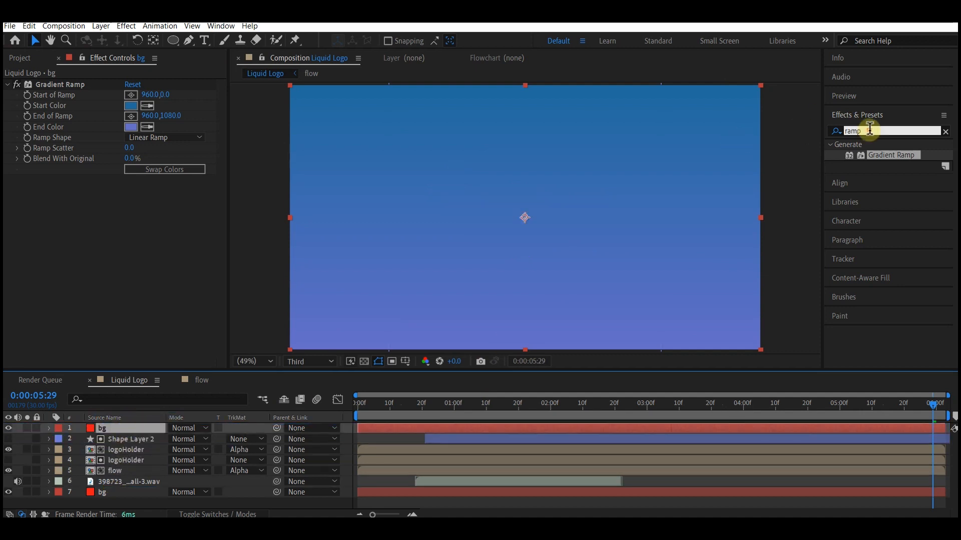
drag(854, 130, 821, 130)
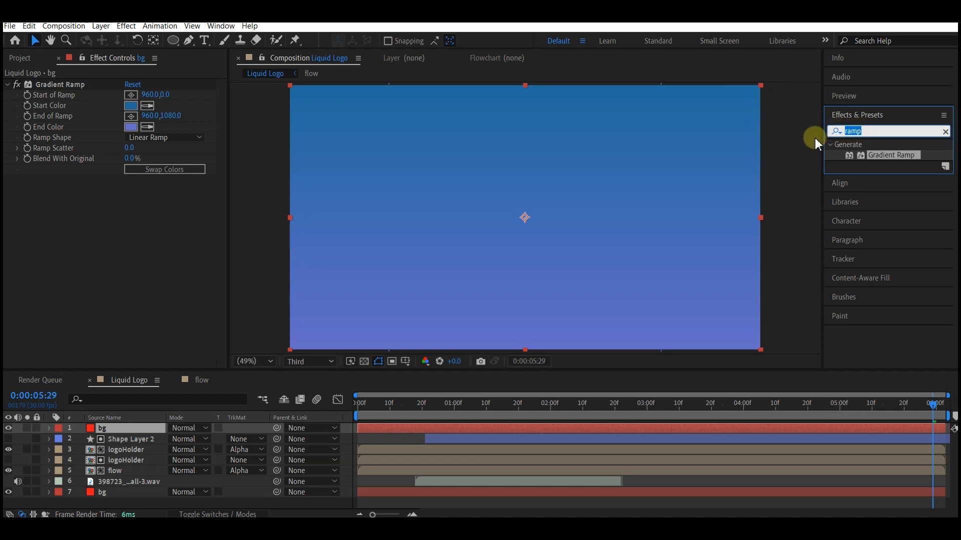
text(cc bubb)
drag(854, 155, 113, 430)
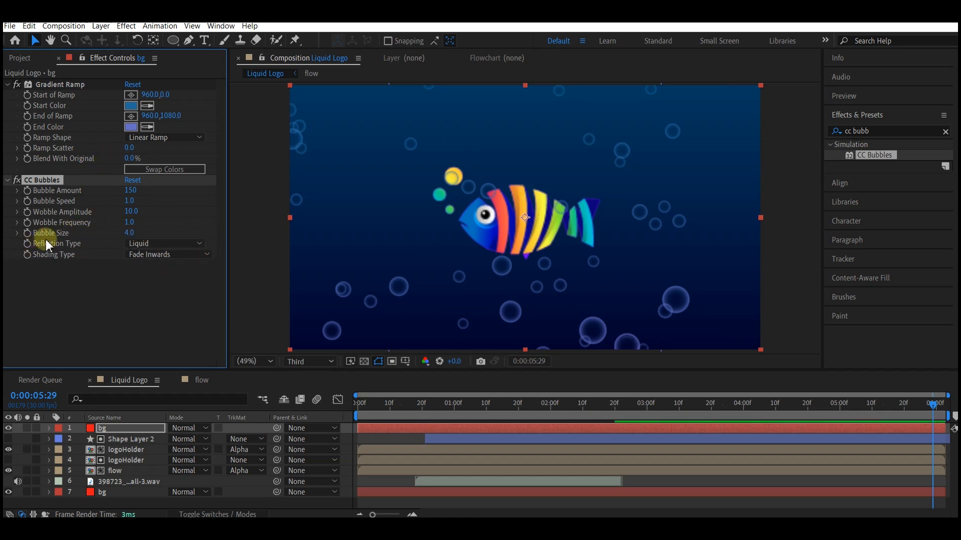
Set the CC Bubbles Bubble Size to 2 and preview the animation from the start
click(130, 232)
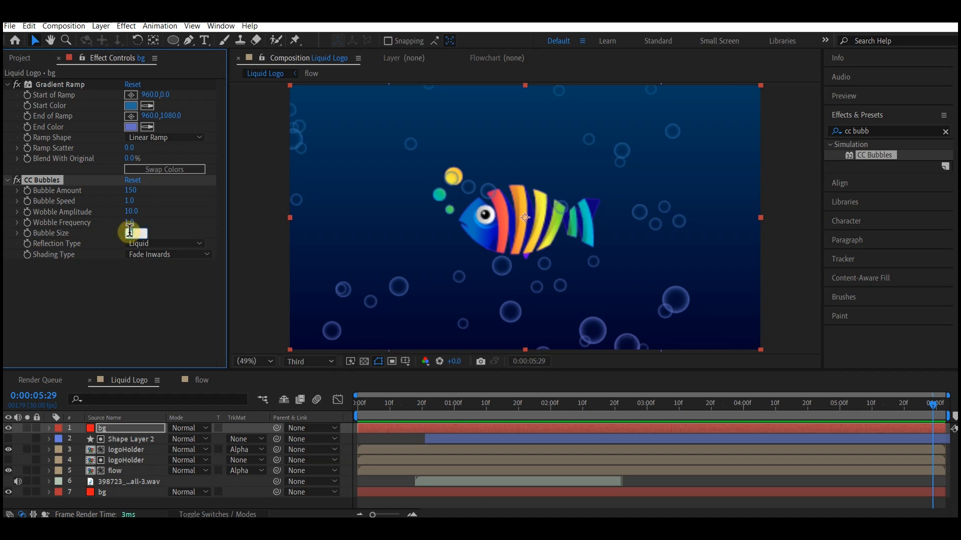
text(2)
key(Return)
key(space)
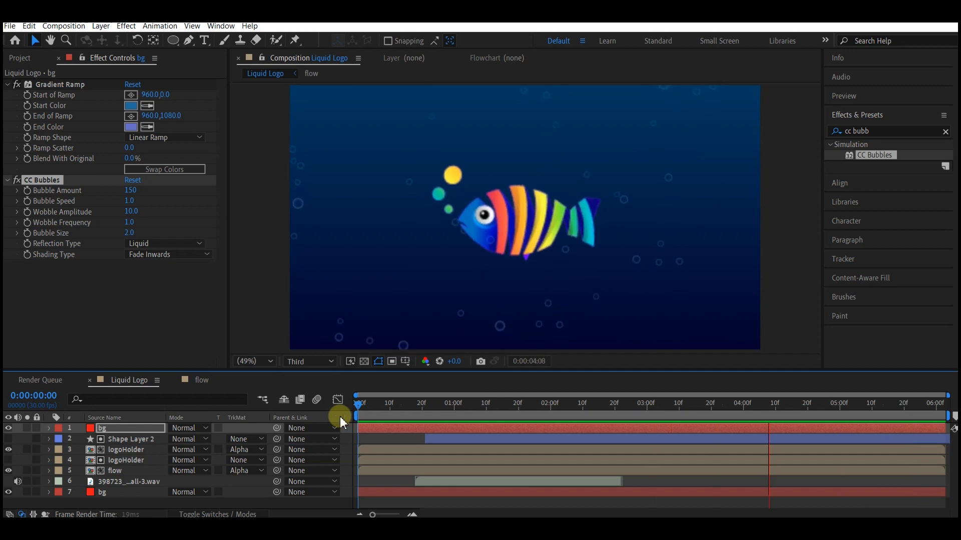
key(space)
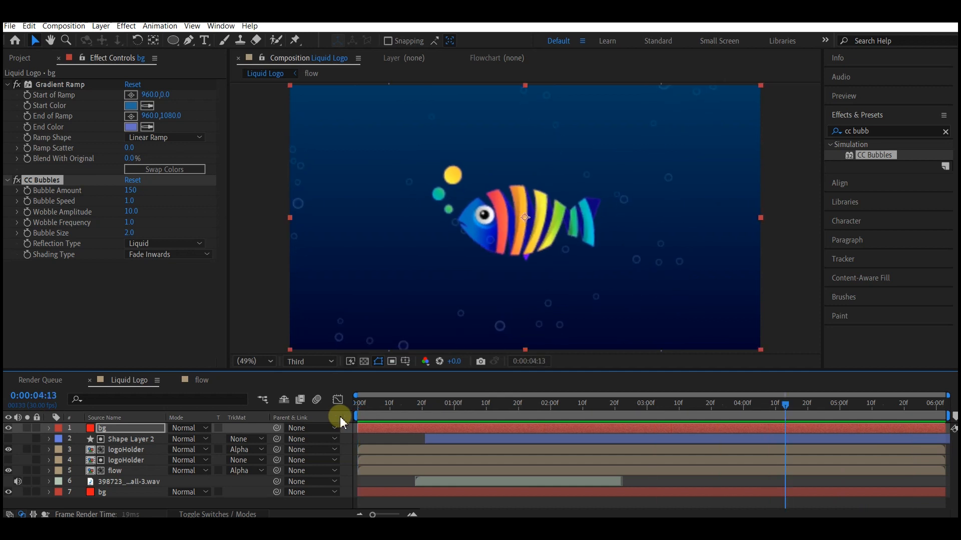